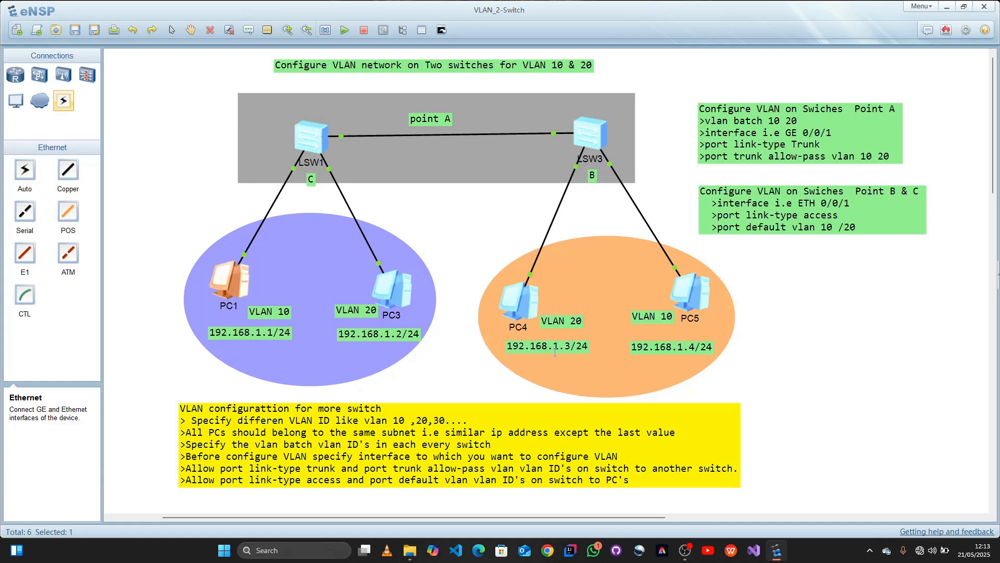
# Step: Open PC3's command line and ping 192.168.1.1
pyautogui.doubleClick(404, 287)
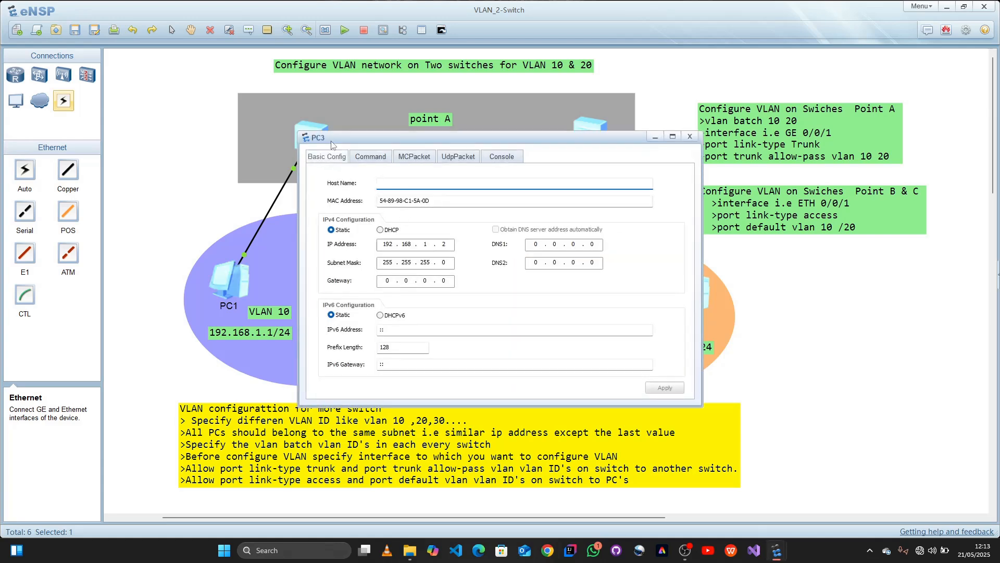
pyautogui.click(354, 156)
pyautogui.moveTo(473, 140); pyautogui.dragTo(717, 242)
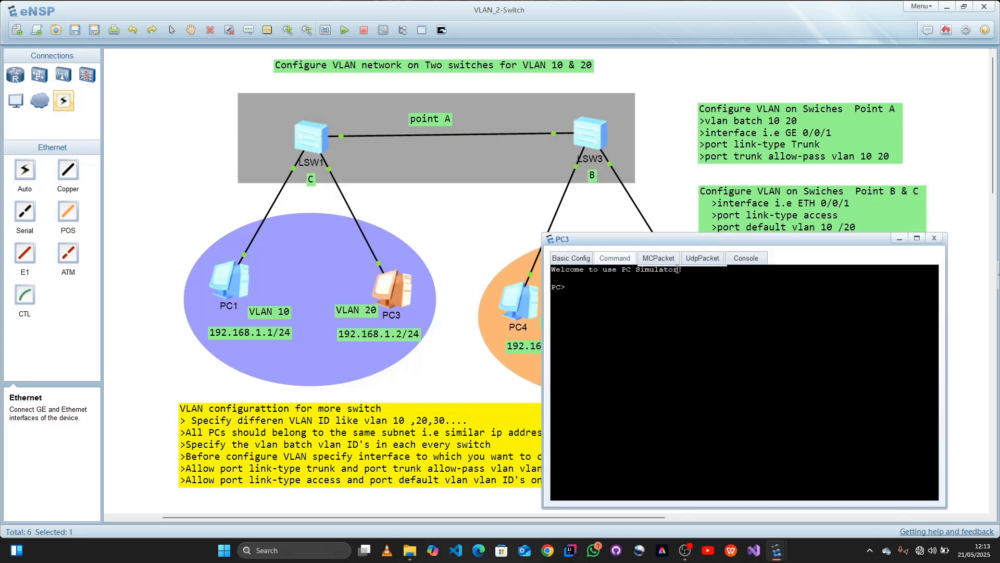
pyautogui.write('ping')
pyautogui.write('192.168.')
pyautogui.write('1.1')
pyautogui.press('Return')
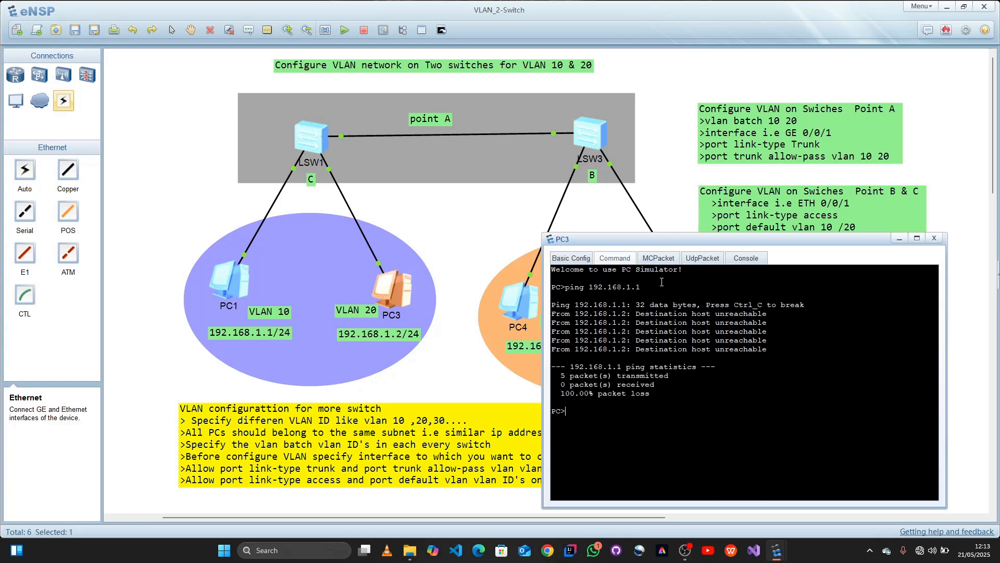
# Step: Repeat the ping to 192.168.1.1 from PC3 twice and examine all the replies in an enlarged window
pyautogui.press('Up')
pyautogui.press('Return')
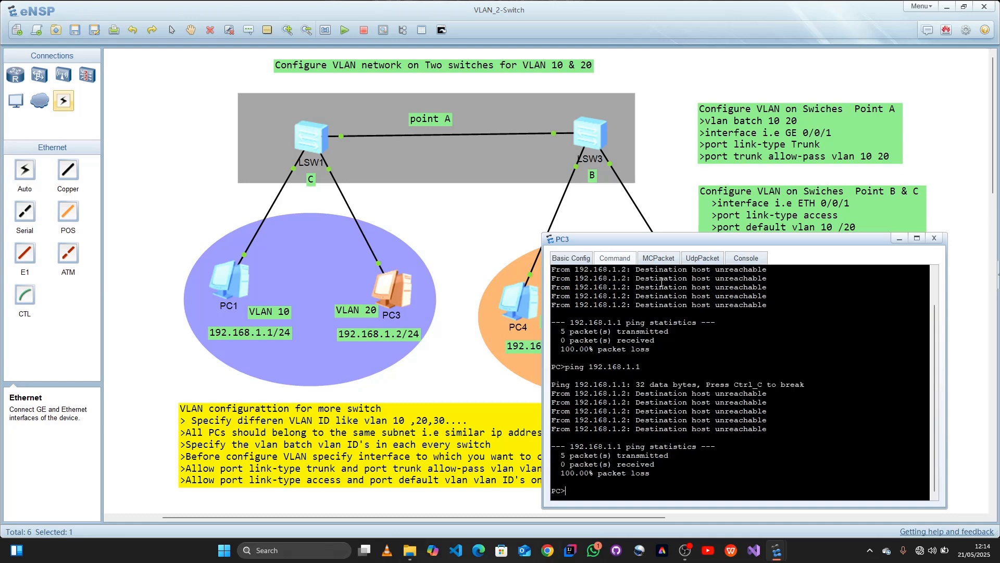
pyautogui.press('Up')
pyautogui.press('Return')
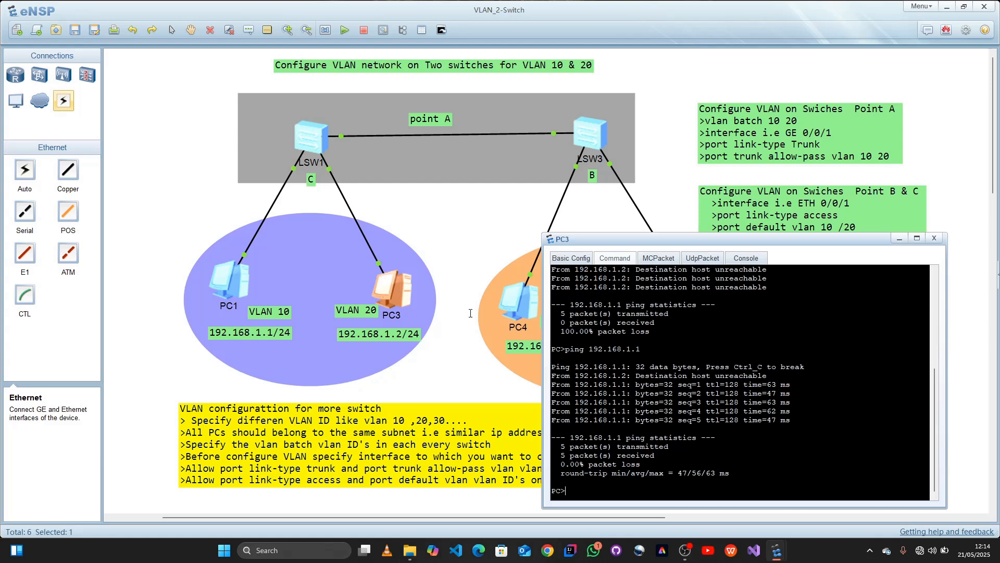
pyautogui.doubleClick(753, 238)
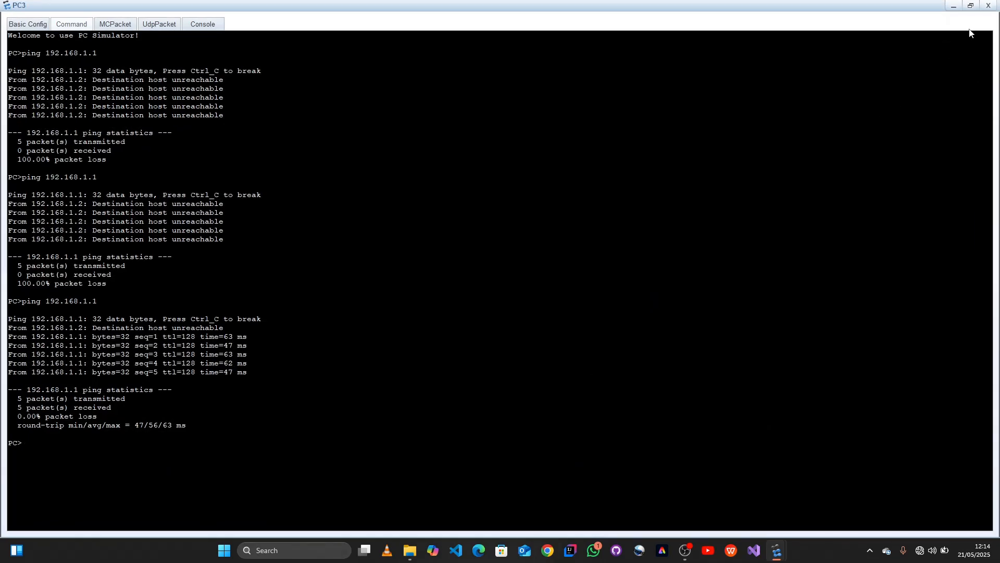
pyautogui.click(971, 6)
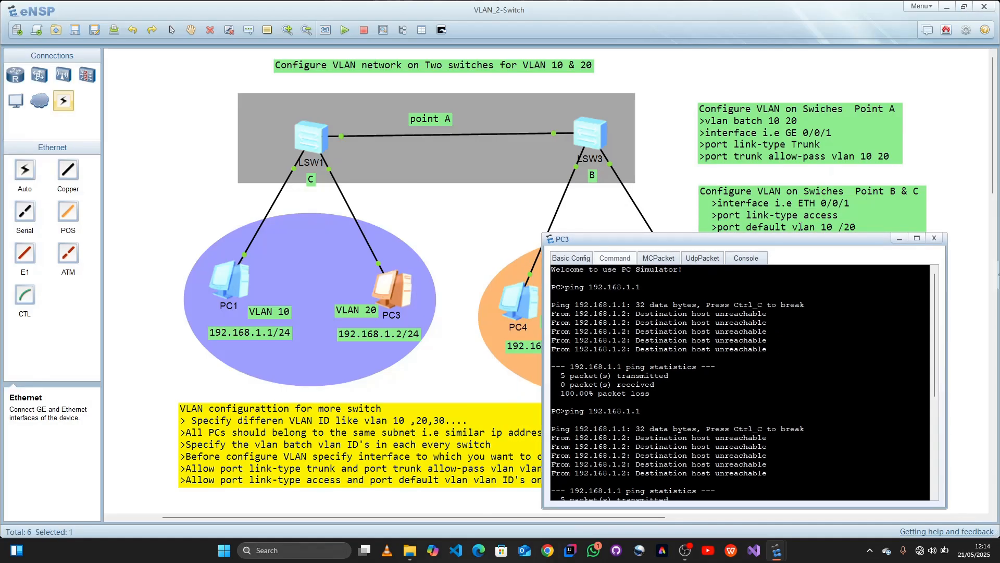
# Step: Ping 192.168.1.3 from PC3, keeping the PC4 label in the topology uncovered
pyautogui.moveTo(794, 239); pyautogui.dragTo(903, 238)
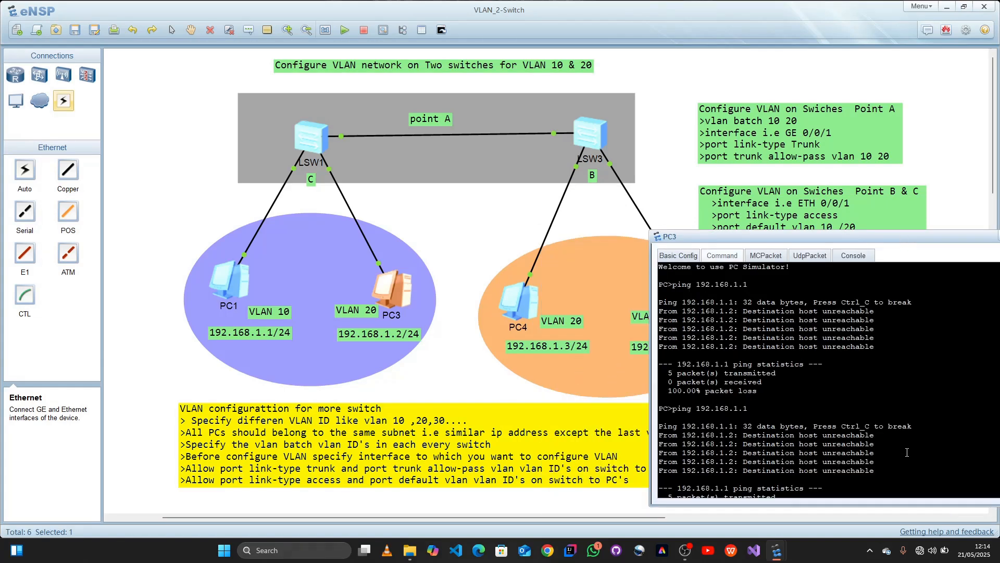
pyautogui.press('Up')
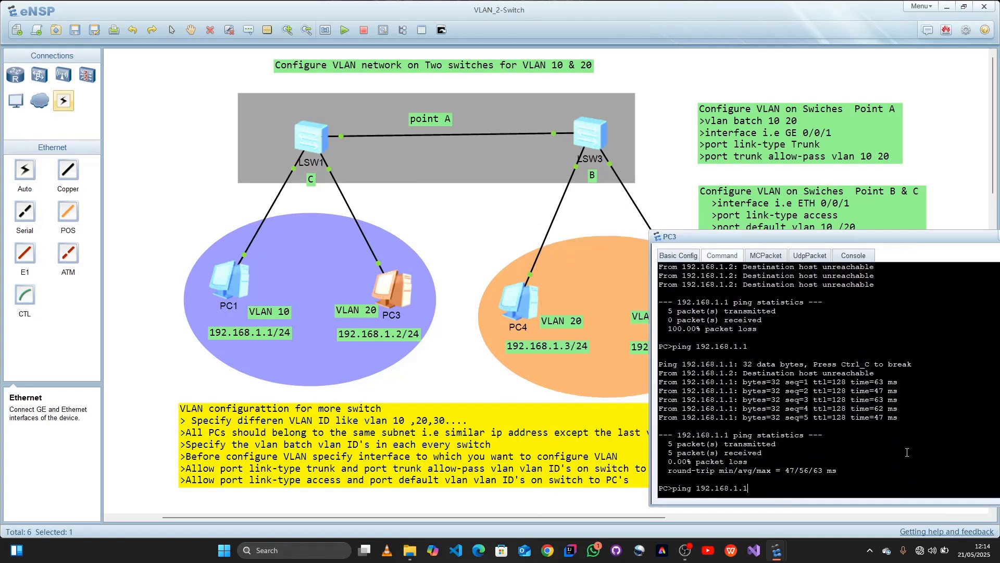
pyautogui.press('BackSpace')
pyautogui.write('3')
pyautogui.press('Return')
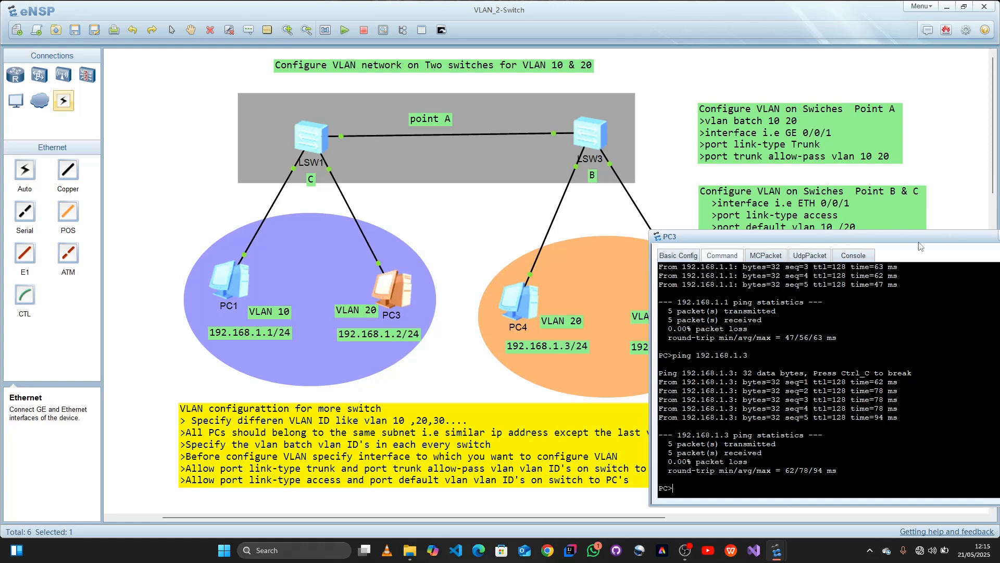
pyautogui.moveTo(931, 242); pyautogui.dragTo(747, 243)
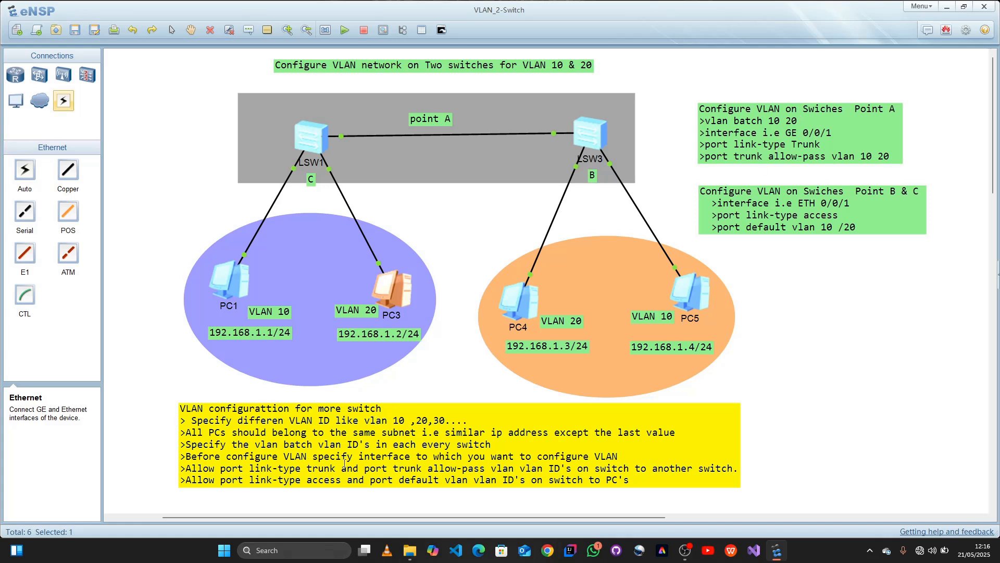
# Step: Reposition the yellow VLAN configuration note just below the two PC groups
pyautogui.moveTo(385, 463); pyautogui.dragTo(475, 457)
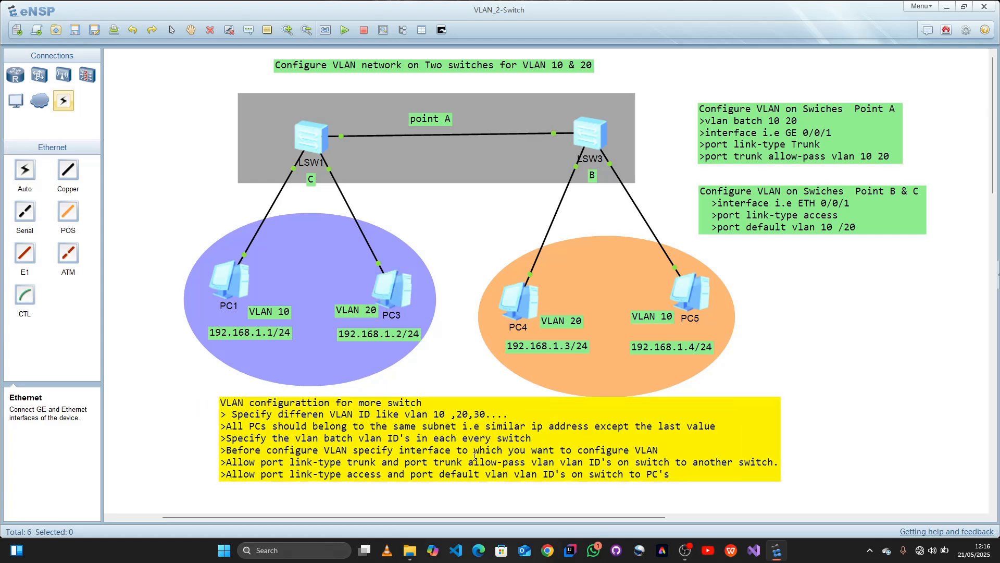
pyautogui.moveTo(525, 403); pyautogui.dragTo(484, 414)
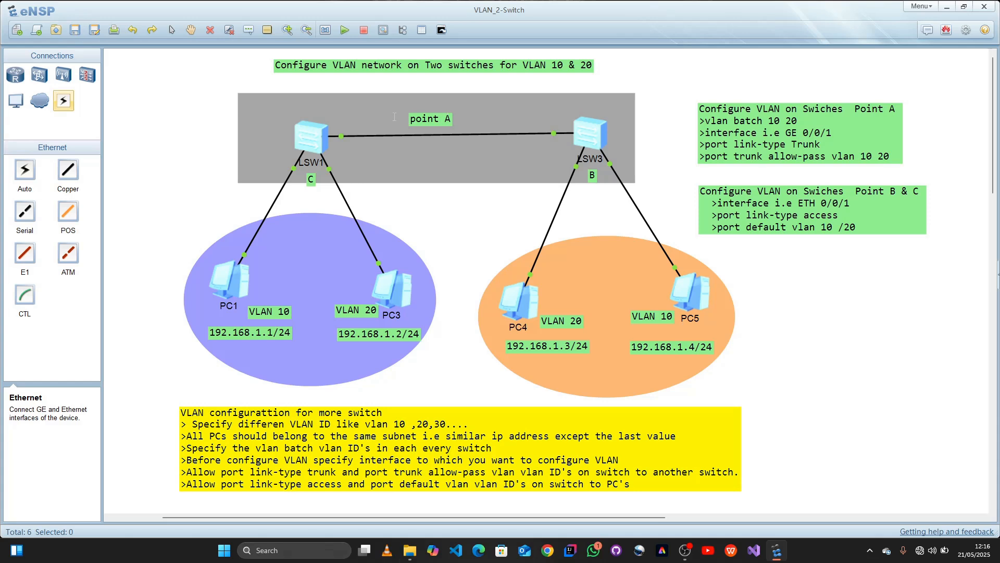
# Step: Open the command line of switch LSW1 and enter the system view with sys
pyautogui.moveTo(341, 139)
pyautogui.doubleClick(306, 137)
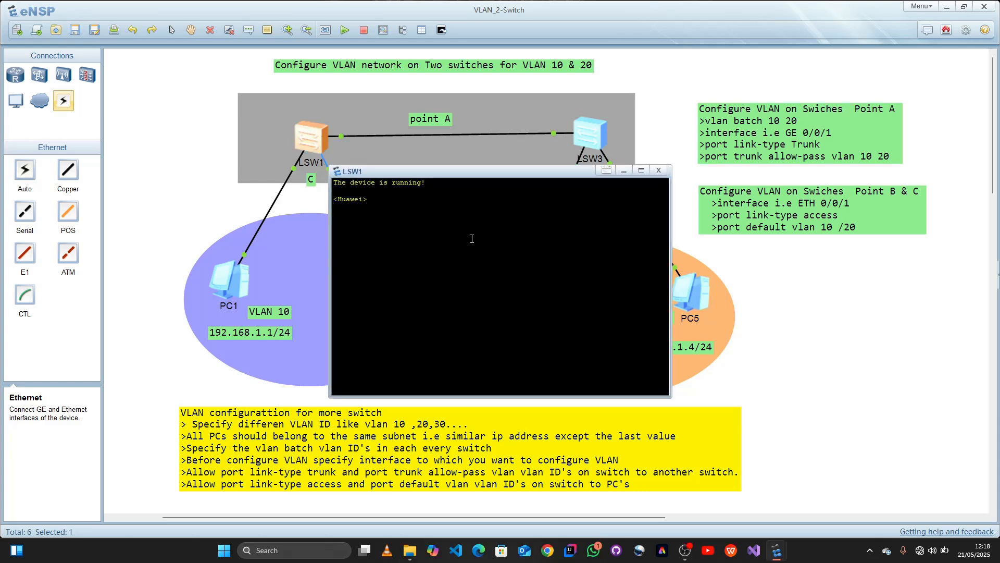
pyautogui.write('sys')
pyautogui.press('Return')
pyautogui.write('sys')
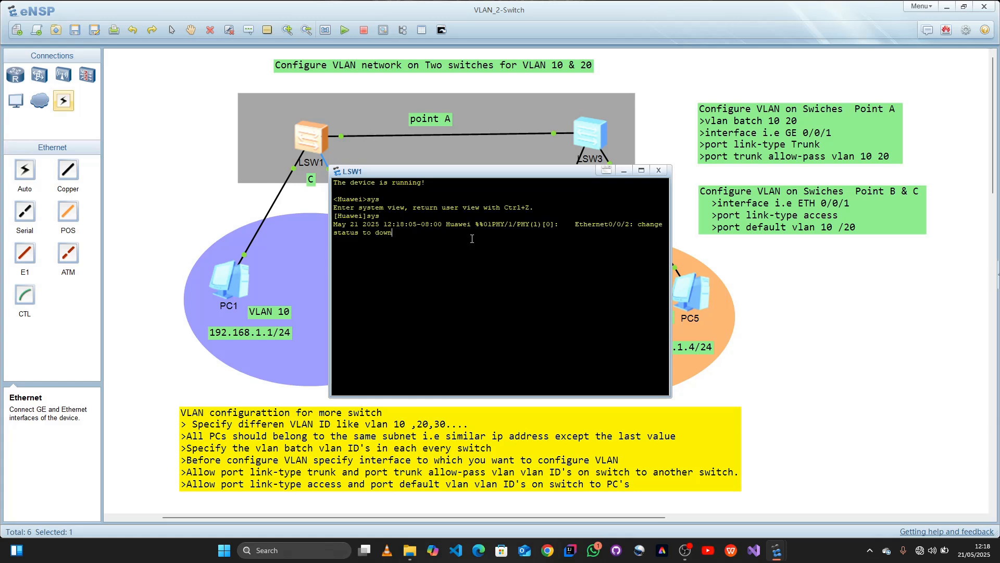
pyautogui.press('Return')
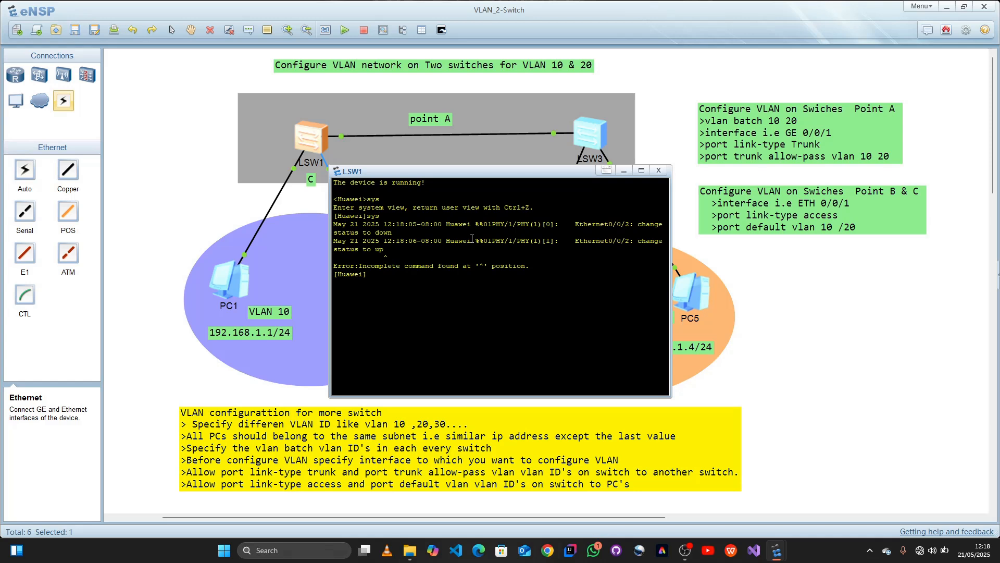
pyautogui.press('Return')
# Step: Set the system name of LSW1 to SWCH 1 and uncover the link between the switches
pyautogui.write('sysn')
pyautogui.write('ame')
pyautogui.write(' SW')
pyautogui.press('BackSpace')
pyautogui.write('SWCH 1')
pyautogui.press('Return')
pyautogui.moveTo(485, 170); pyautogui.dragTo(455, 219)
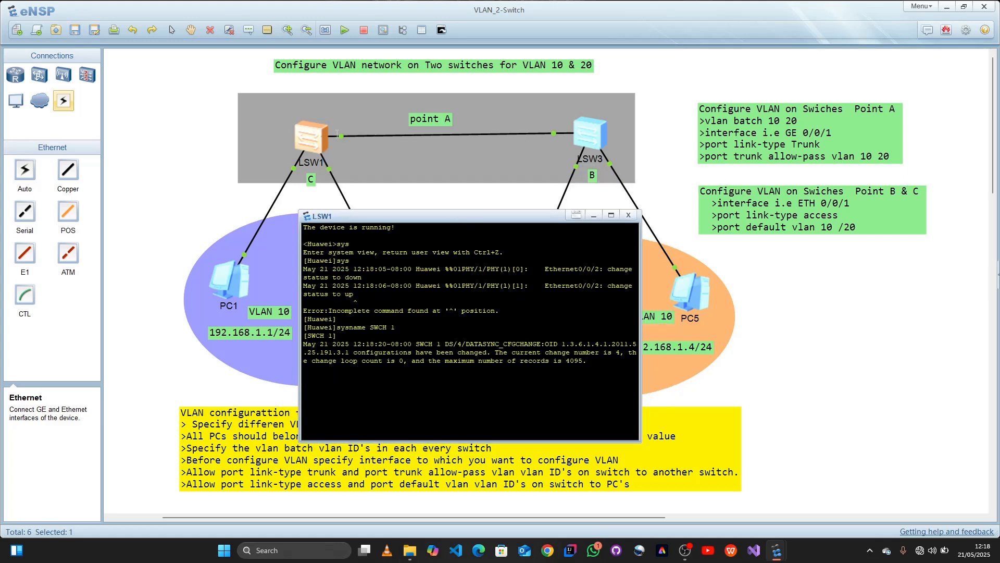
# Step: Create VLANs 10 and 20 on SWCH 1 with the command vlan batch 10 20
pyautogui.moveTo(340, 140)
pyautogui.press('Return')
pyautogui.press('Return')
pyautogui.press('Return')
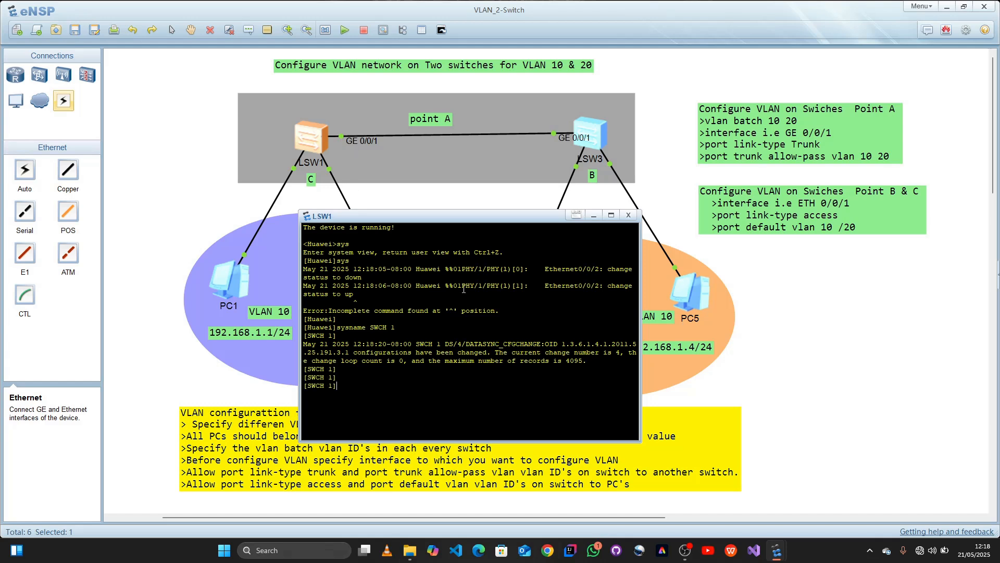
pyautogui.write('VLA')
pyautogui.press('BackSpace')
pyautogui.press('BackSpace')
pyautogui.press('BackSpace')
pyautogui.write('cvlan')
pyautogui.press('BackSpace')
pyautogui.press('BackSpace')
pyautogui.press('BackSpace')
pyautogui.press('BackSpace')
pyautogui.write('lan batch 10 20')
pyautogui.press('Return')
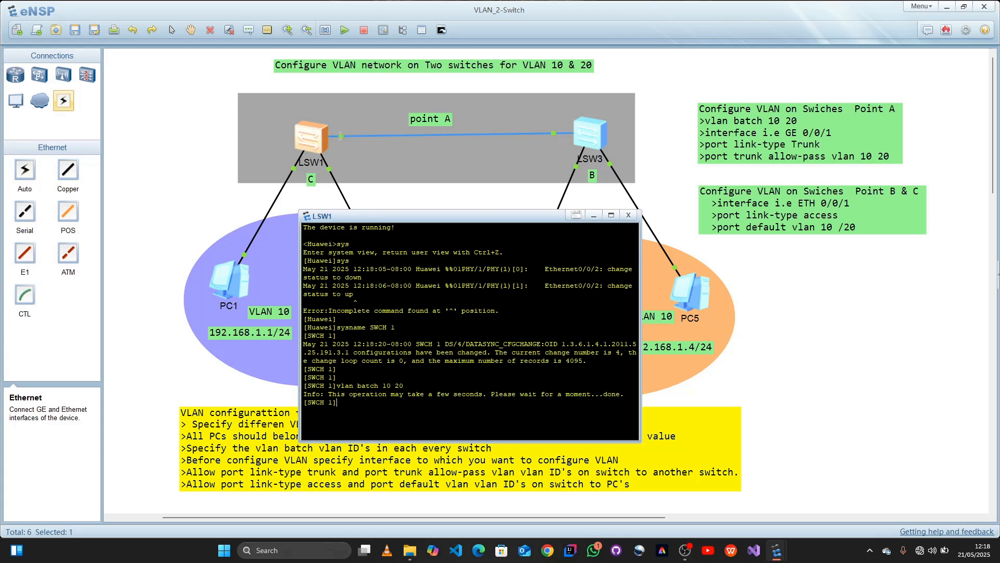
# Step: Enter the configuration of interface g0/0/1 on SWCH 1, the port linking to LSW3
pyautogui.moveTo(341, 135)
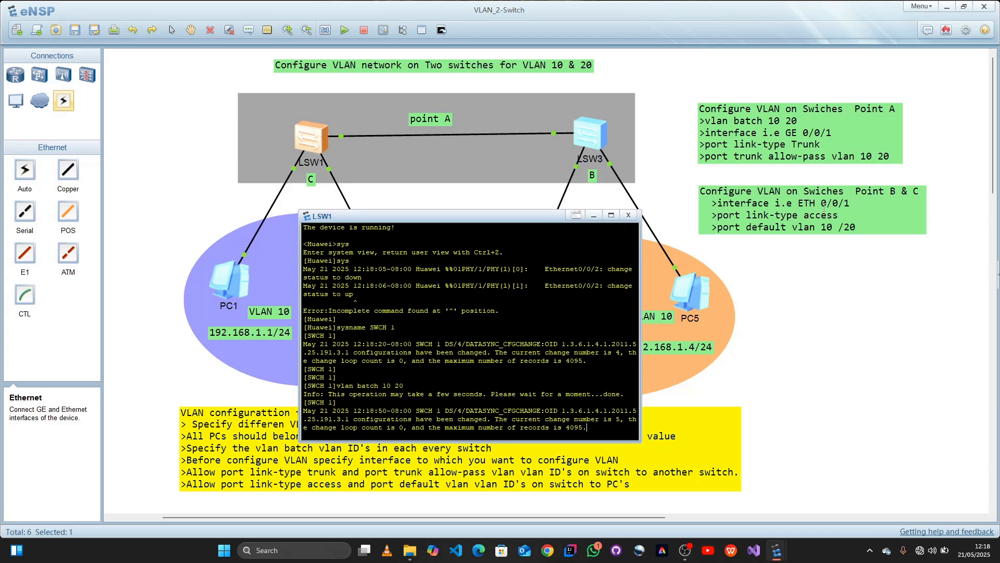
pyautogui.press('Return')
pyautogui.press('Return')
pyautogui.press('Return')
pyautogui.write('int')
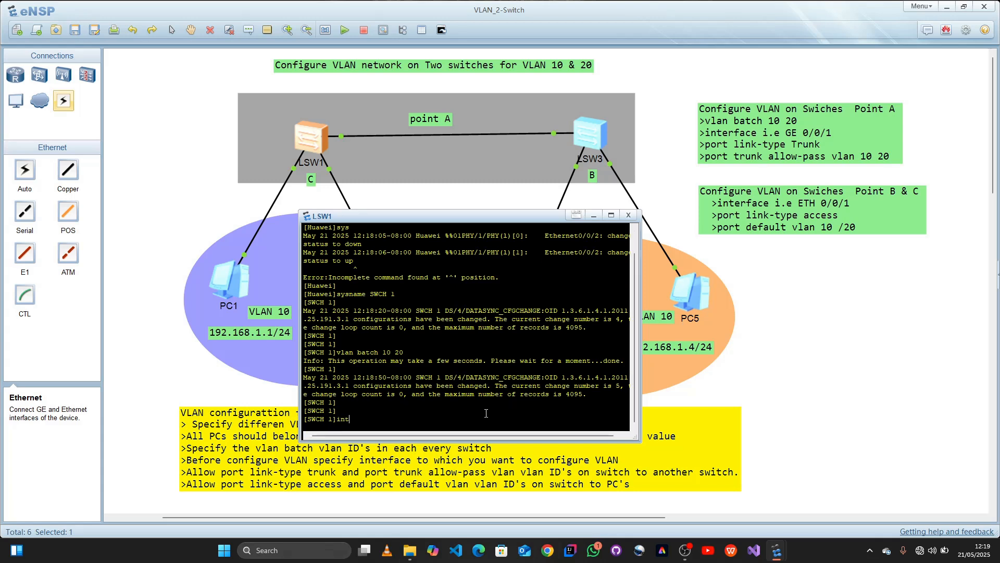
pyautogui.write(' g0/0/1')
pyautogui.press('Return')
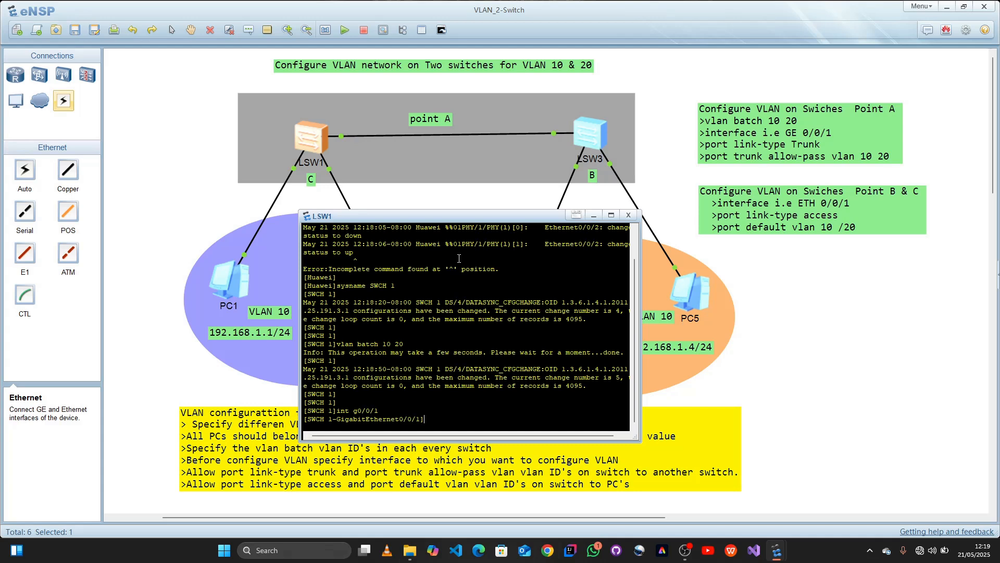
# Step: Set the link type of interface GigabitEthernet0/0/1 to trunk
pyautogui.write('port link-type trunk')
pyautogui.press('Return')
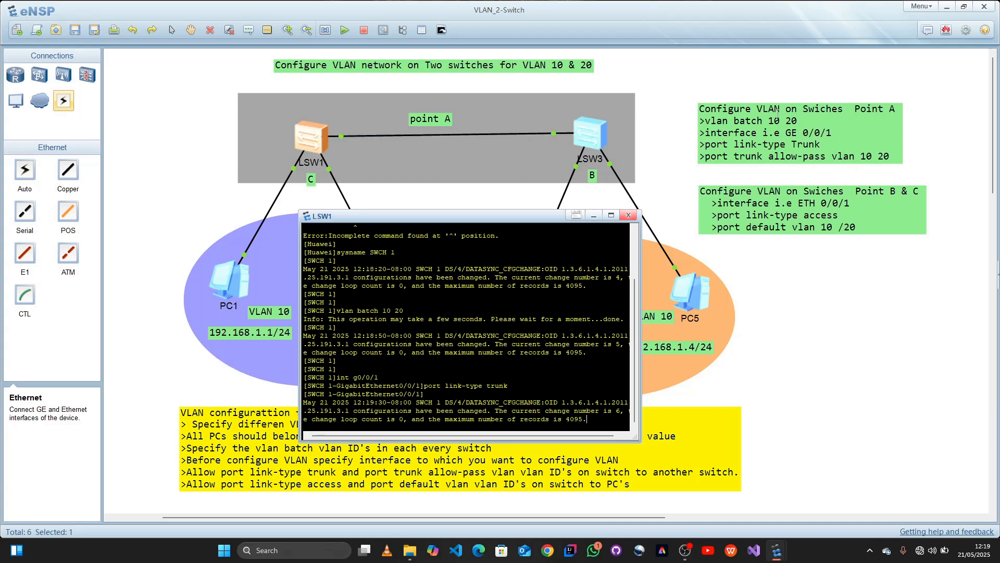
# Step: Try to allow the VLANs on the trunk with port trunk allow-pass 10, followed by port trunk allow-pass 10 20
pyautogui.press('Return')
pyautogui.press('Return')
pyautogui.write('port')
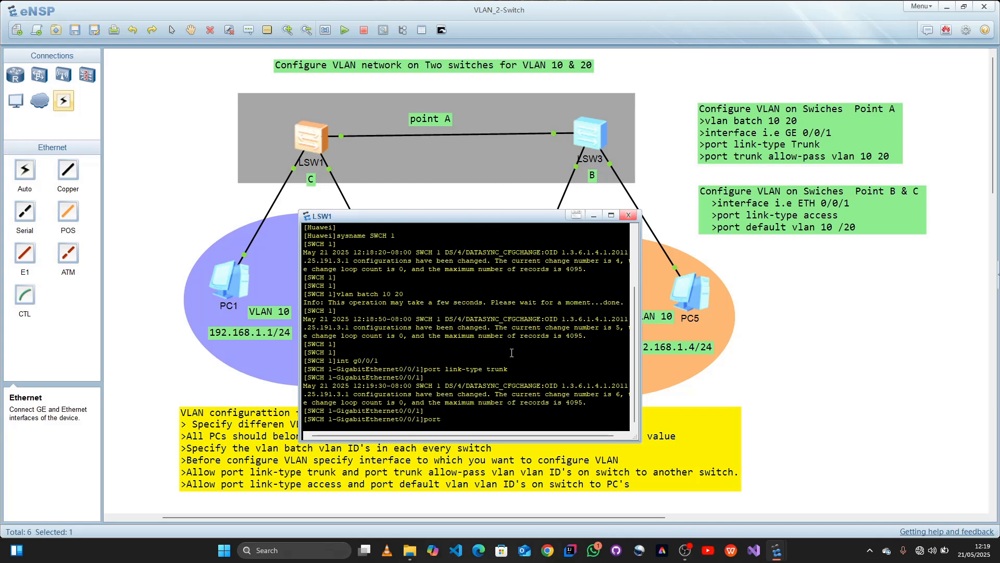
pyautogui.write(' trunlk allow pa')
pyautogui.press('BackSpace')
pyautogui.press('BackSpace')
pyautogui.write('pass 10')
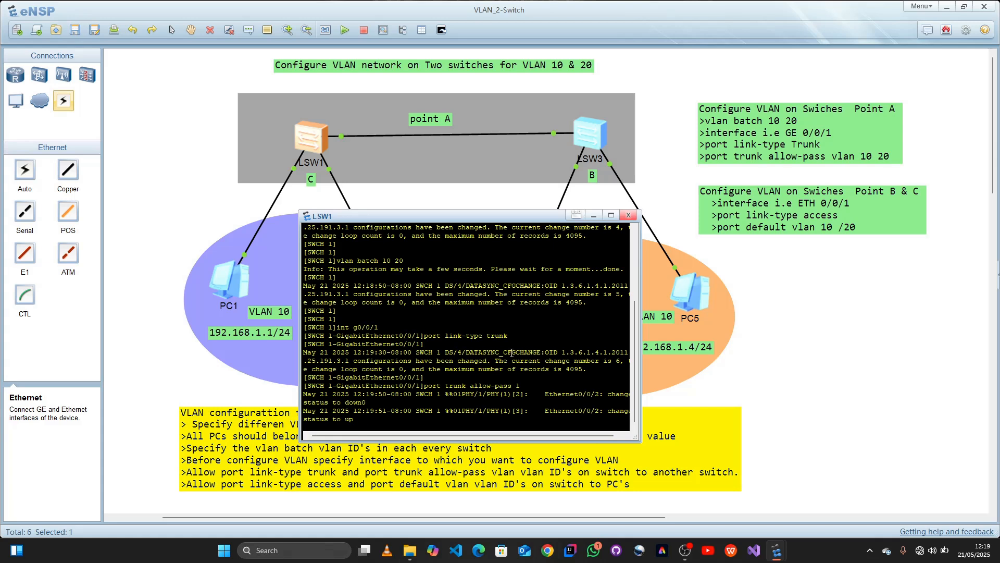
pyautogui.press('Return')
pyautogui.press('Up')
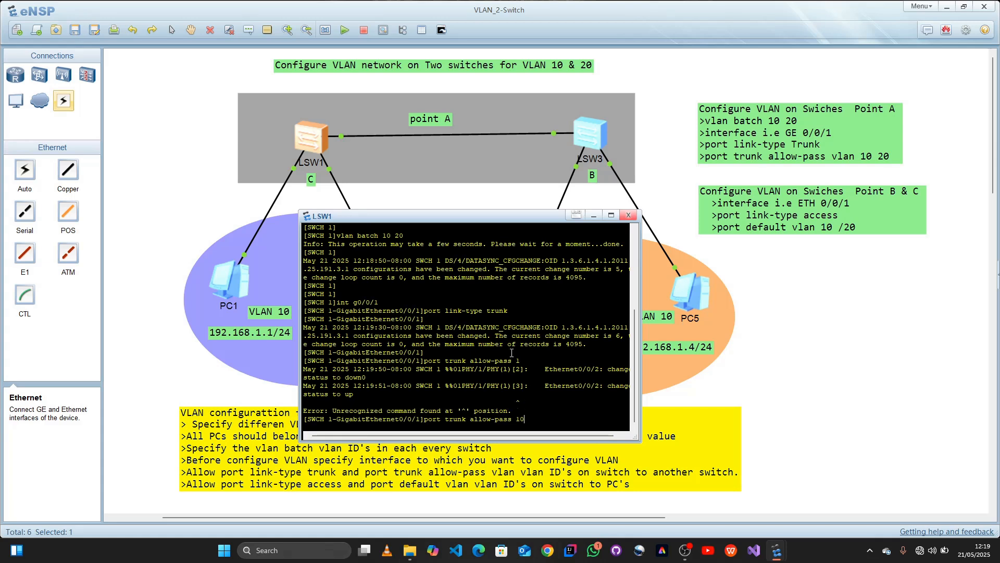
pyautogui.write('20')
pyautogui.press('Return')
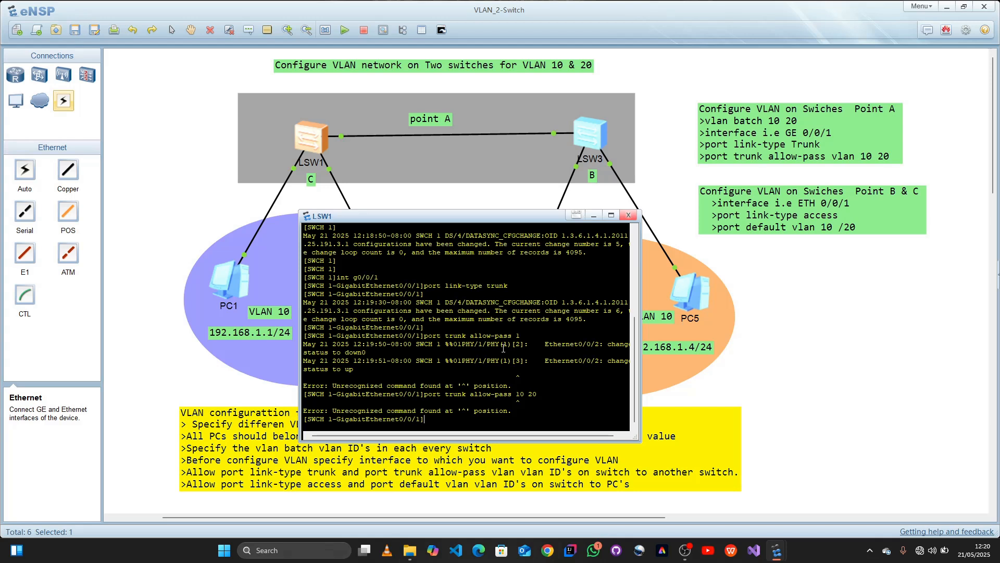
# Step: Allow VLANs 10 and 20 on GigabitEthernet0/0/1 with port trunk allow-pass vlan 10 20
pyautogui.press('Up')
pyautogui.press('BackSpace')
pyautogui.press('BackSpace')
pyautogui.press('BackSpace')
pyautogui.press('BackSpace')
pyautogui.press('BackSpace')
pyautogui.write('vlan 10 20')
pyautogui.press('Return')
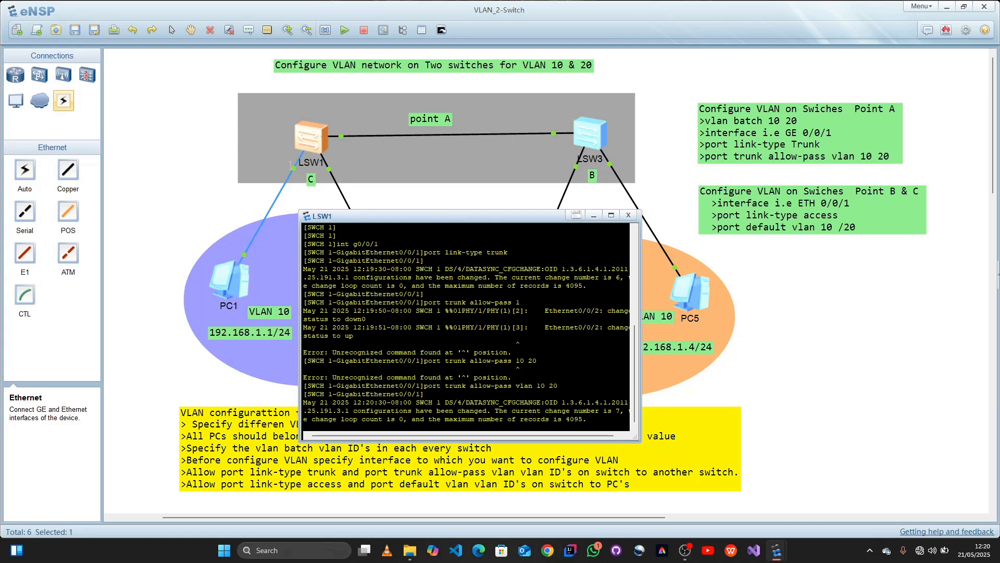
# Step: Quit the GigabitEthernet0/0/1 view and enter interface e0/0/1, the port connected to PC1
pyautogui.moveTo(291, 165)
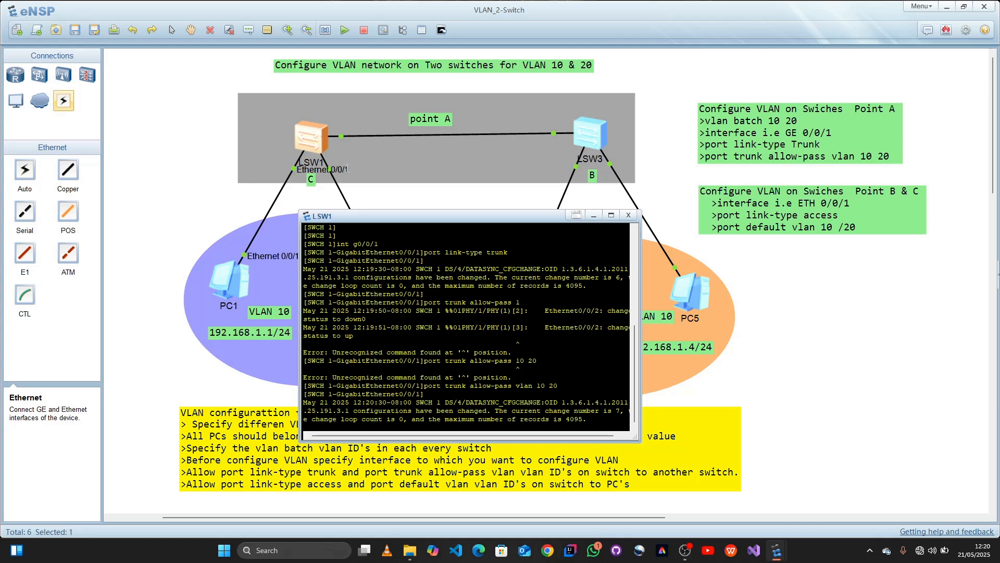
pyautogui.press('Return')
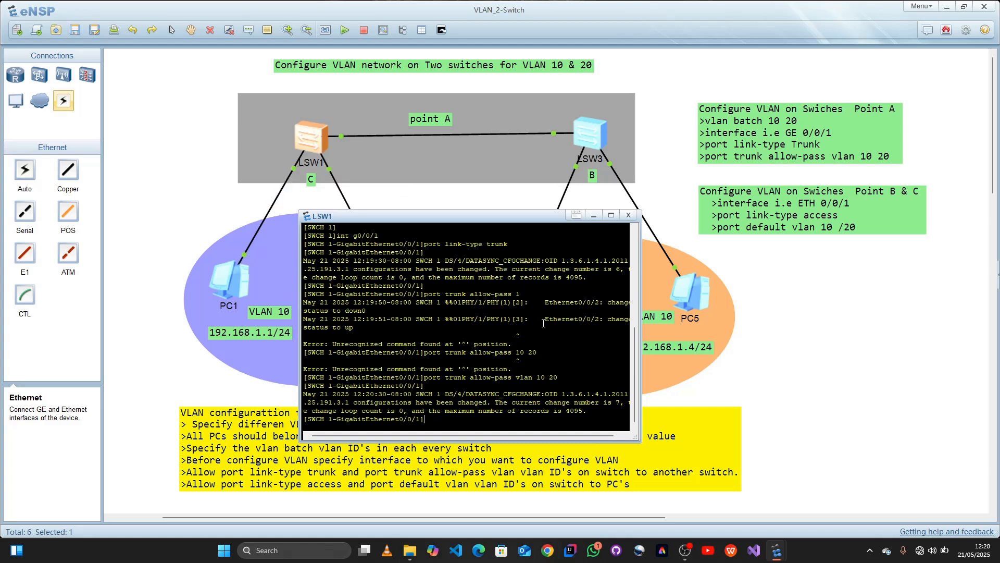
pyautogui.write('q')
pyautogui.press('Return')
pyautogui.press('Return')
pyautogui.press('Return')
pyautogui.press('Return')
pyautogui.press('Return')
pyautogui.write('int')
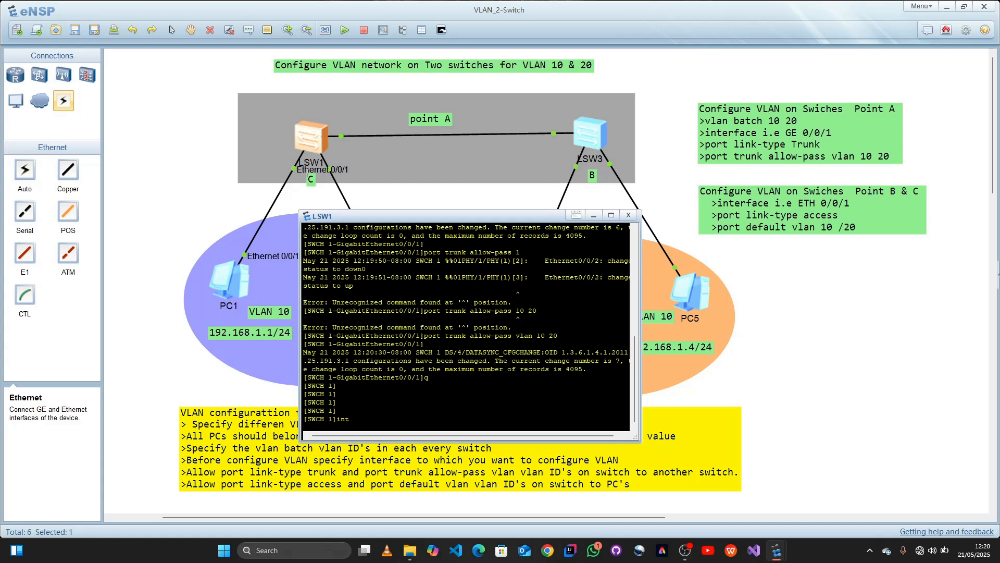
pyautogui.write('0')
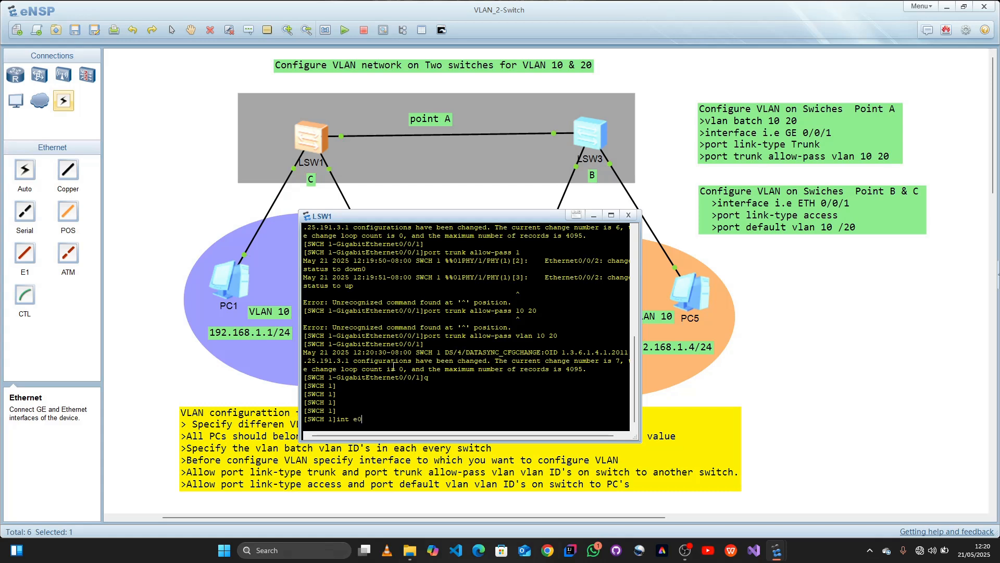
pyautogui.write('/0/1')
pyautogui.press('Return')
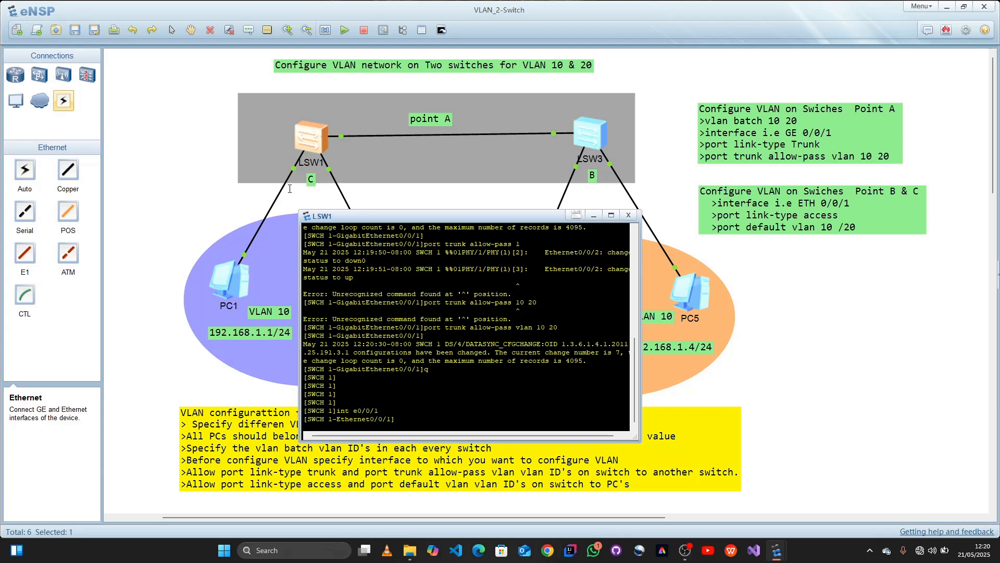
# Step: Set the link type of interface Ethernet0/0/1 to access
pyautogui.write('port')
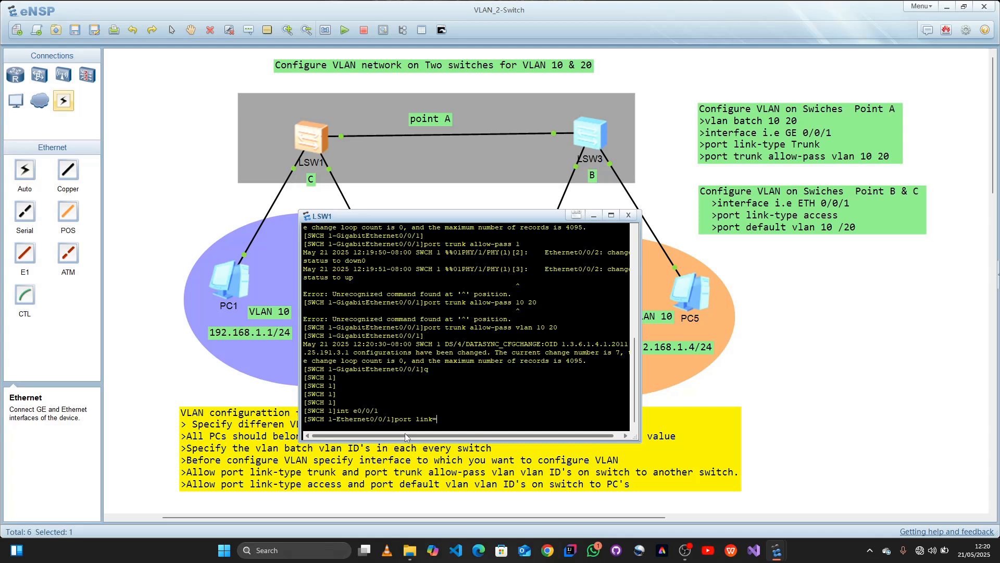
pyautogui.write(' link-type access')
pyautogui.press('Return')
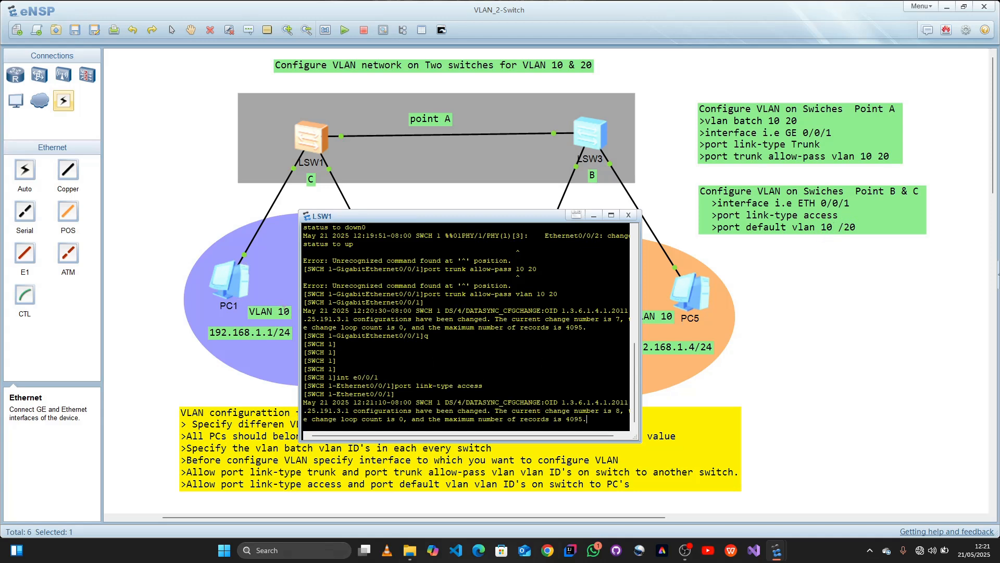
# Step: Assign Ethernet0/0/1 on SWCH 1 to VLAN 10 with port default vlan 10
pyautogui.press('Return')
pyautogui.press('Return')
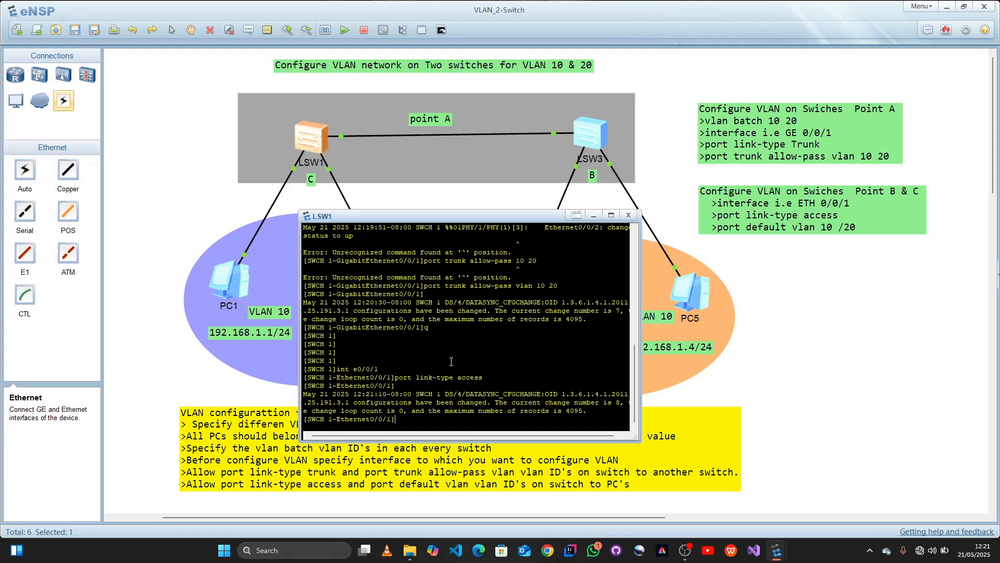
pyautogui.write('po')
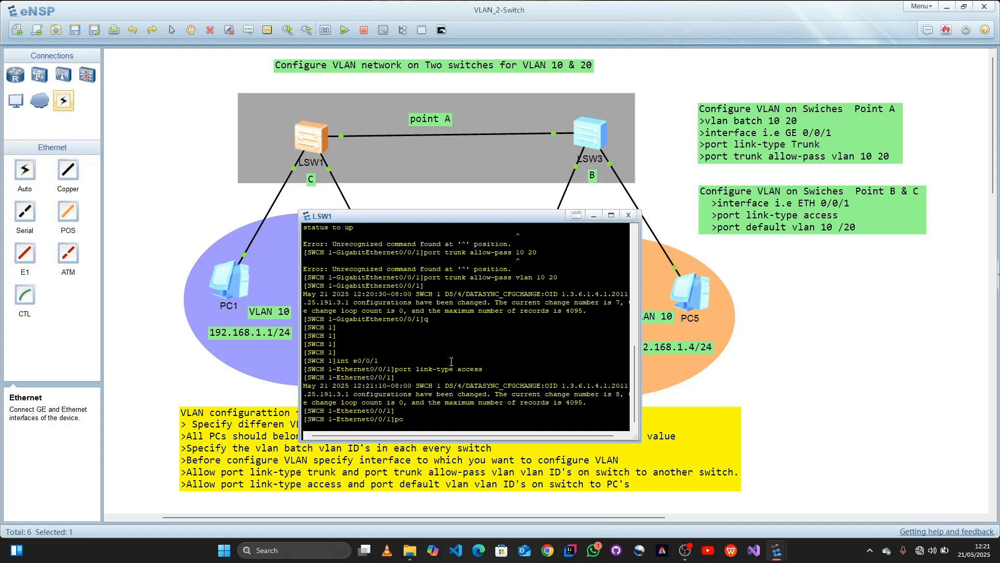
pyautogui.write('rttdefault vlan 10')
pyautogui.press('Return')
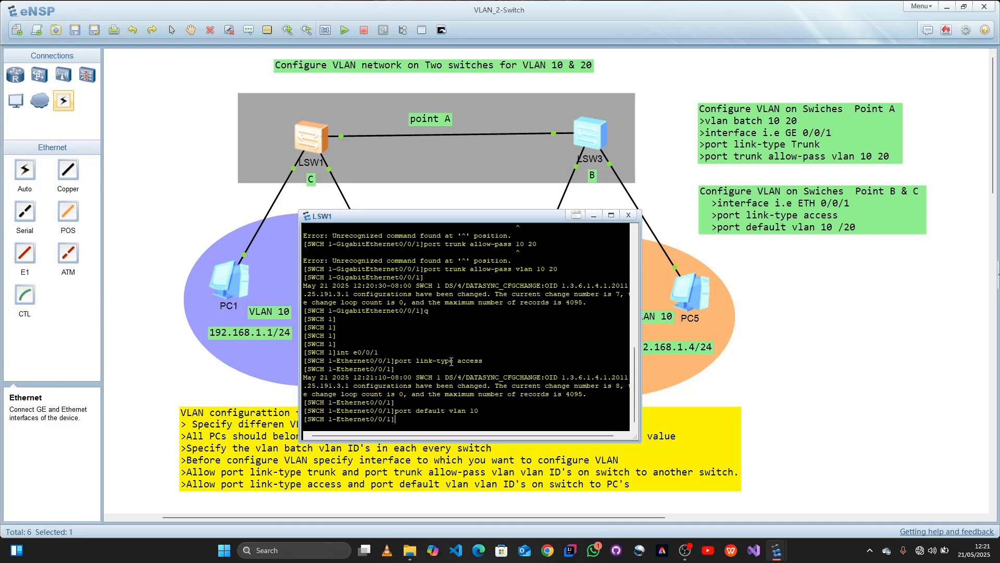
# Step: Quit the Ethernet0/0/1 view and enter interface e0/0/2, the SWCH 1 port connected to PC3
pyautogui.moveTo(452, 220); pyautogui.dragTo(692, 268)
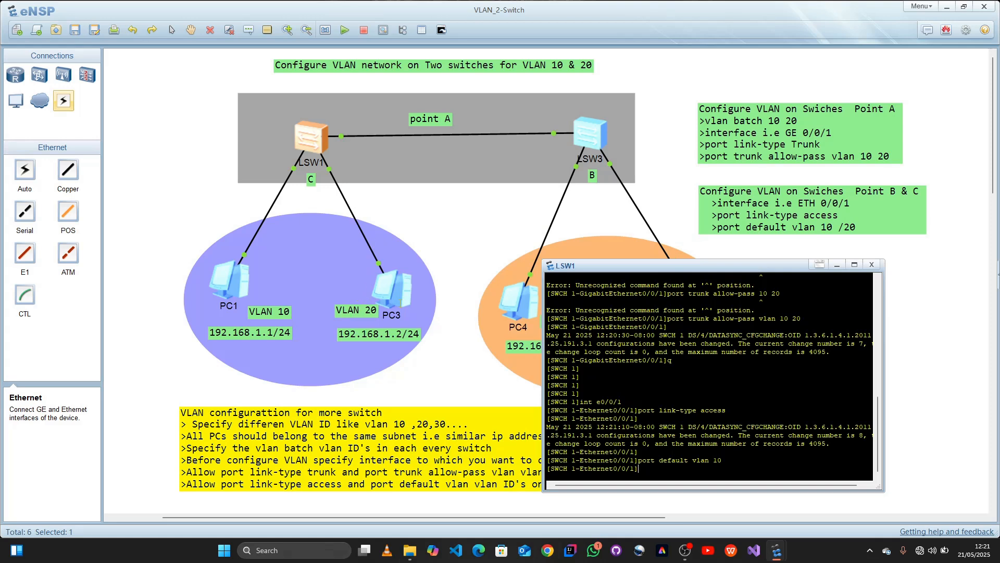
pyautogui.press('Return')
pyautogui.write('q')
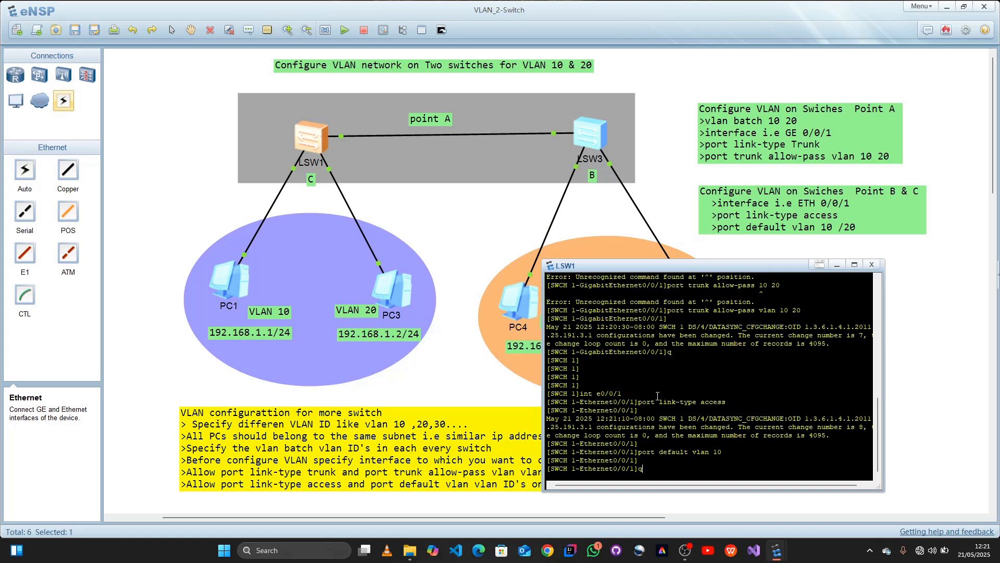
pyautogui.press('Return')
pyautogui.press('Return')
pyautogui.press('Return')
pyautogui.press('Return')
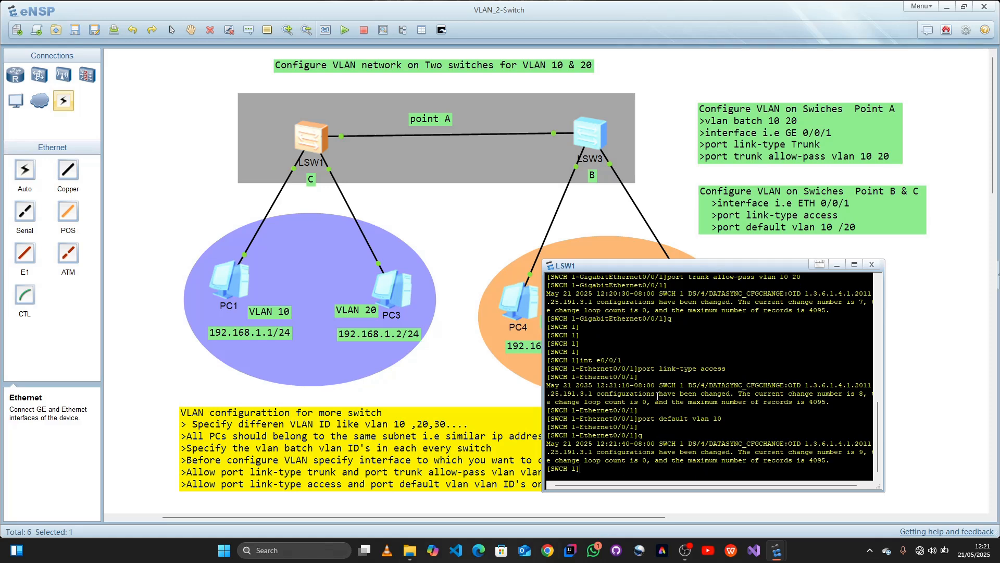
pyautogui.press('Up')
pyautogui.press('Up')
pyautogui.press('Up')
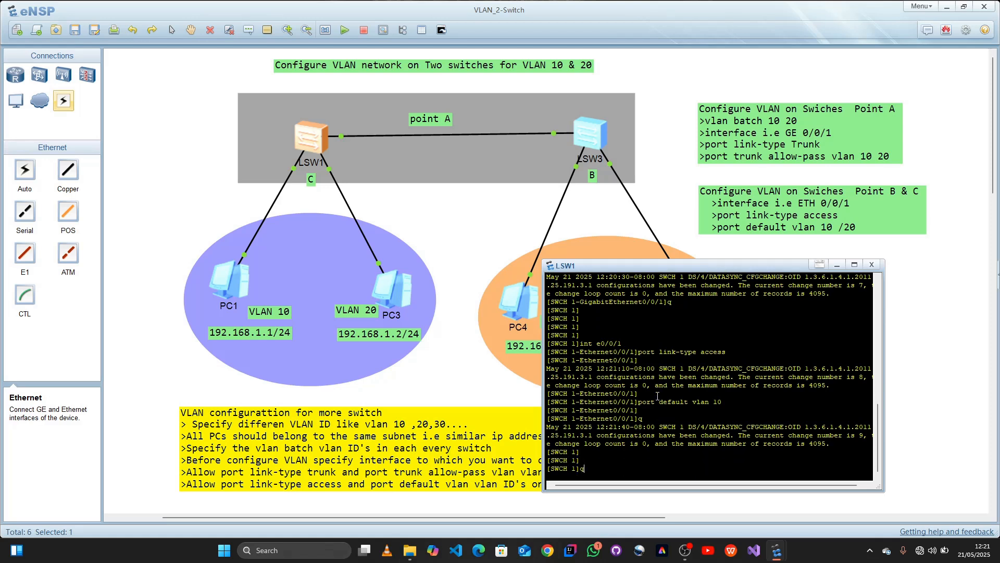
pyautogui.press('Up')
pyautogui.press('BackSpace')
pyautogui.write('2')
pyautogui.moveTo(330, 170)
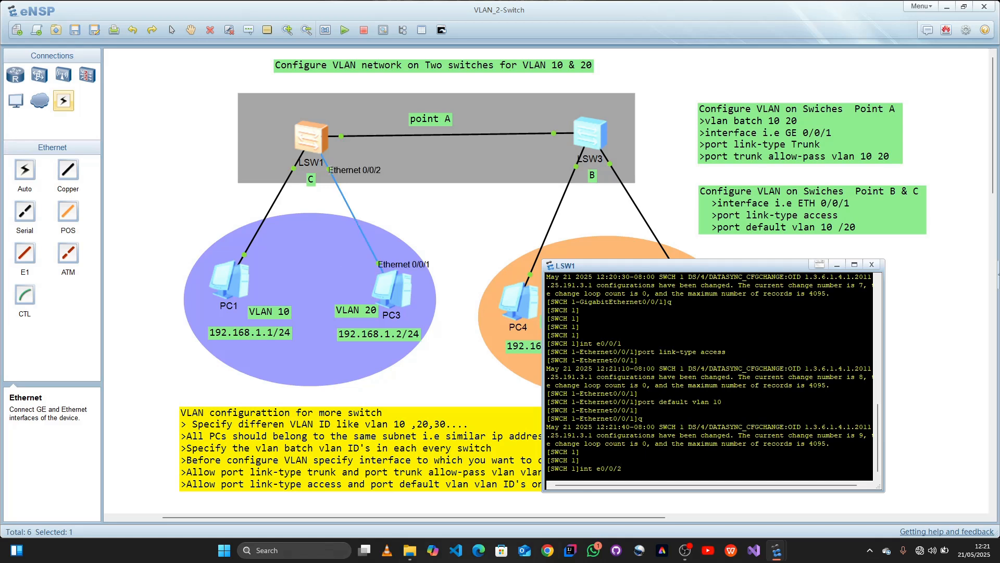
pyautogui.press('Return')
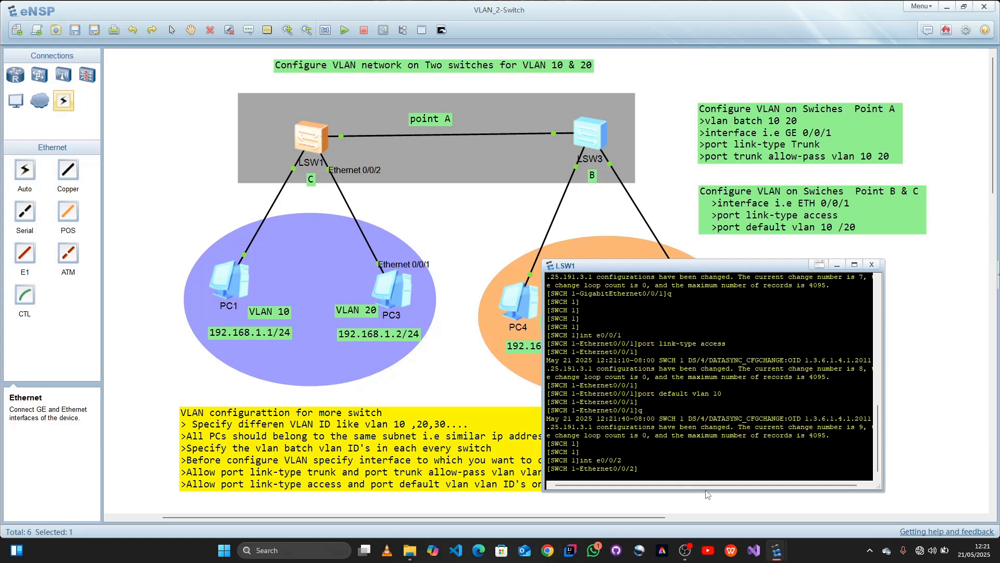
# Step: Set the link type of Ethernet0/0/2 on SWCH 1 to access with port link-type access
pyautogui.press('Up')
pyautogui.press('Up')
pyautogui.press('Up')
pyautogui.press('Up')
pyautogui.press('Return')
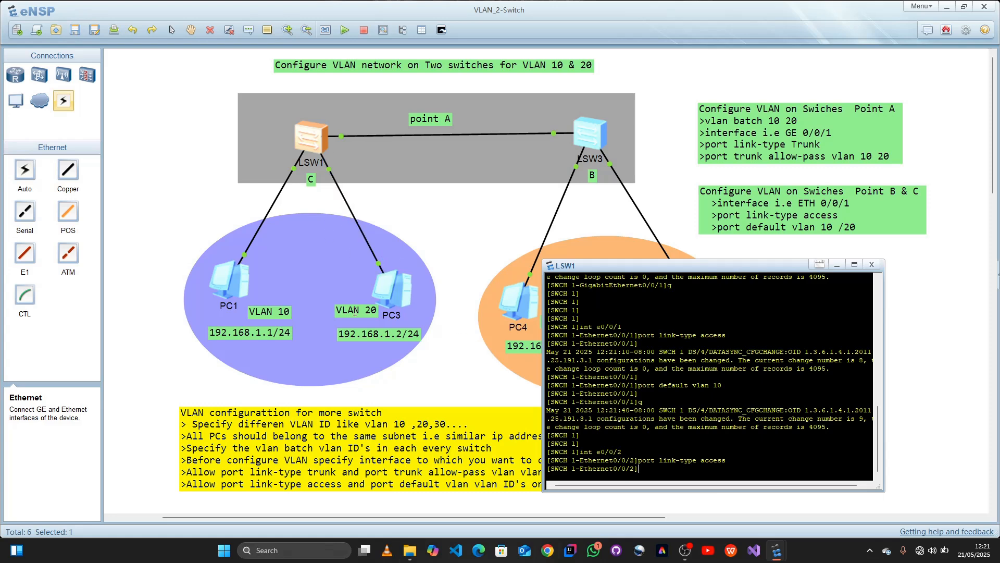
# Step: Assign Ethernet0/0/2 on SWCH 1 to VLAN 20 with port default vlan 20 and close the LSW1 console
pyautogui.press('Return')
pyautogui.write('q')
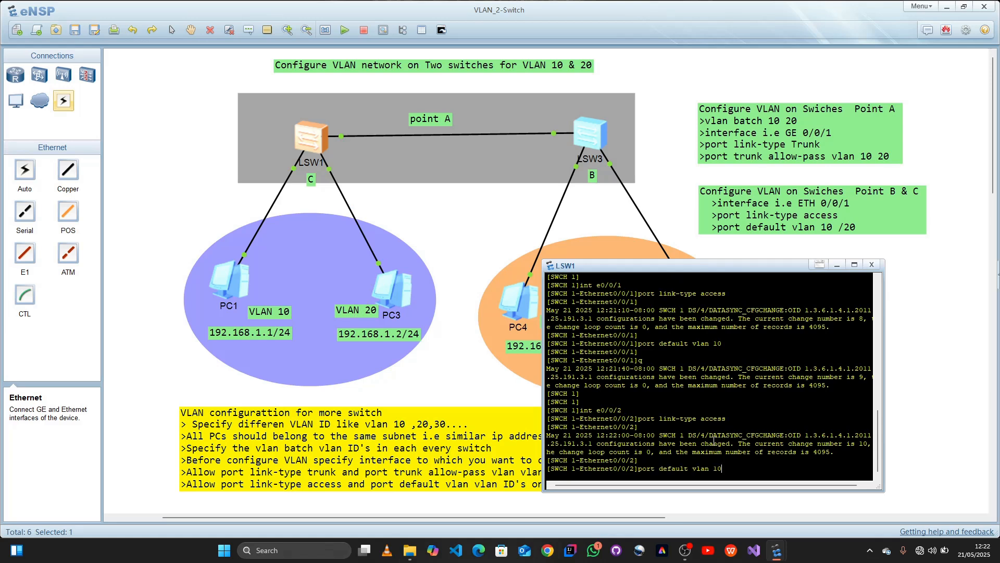
pyautogui.press('BackSpace')
pyautogui.press('BackSpace')
pyautogui.write('20')
pyautogui.press('Return')
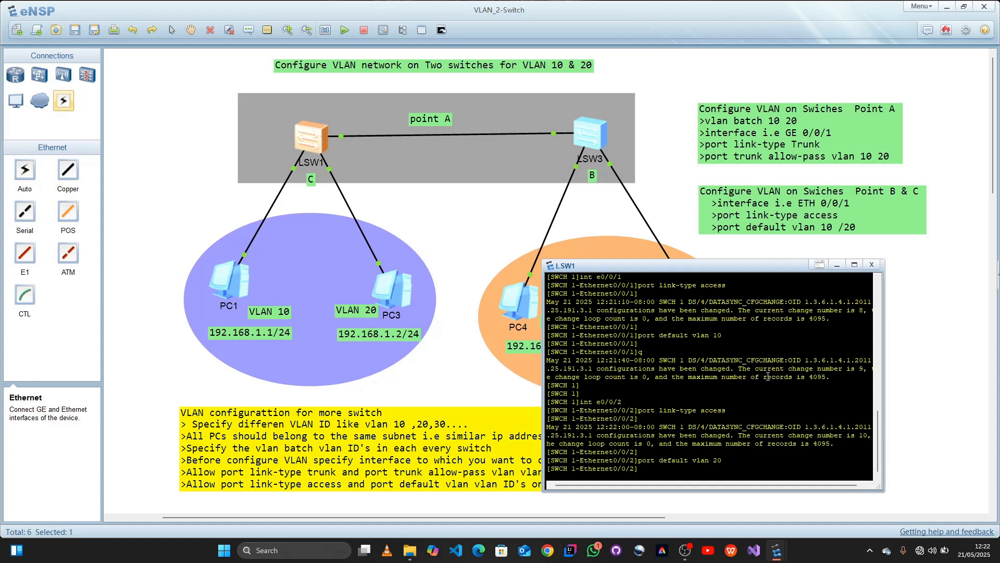
pyautogui.click(873, 265)
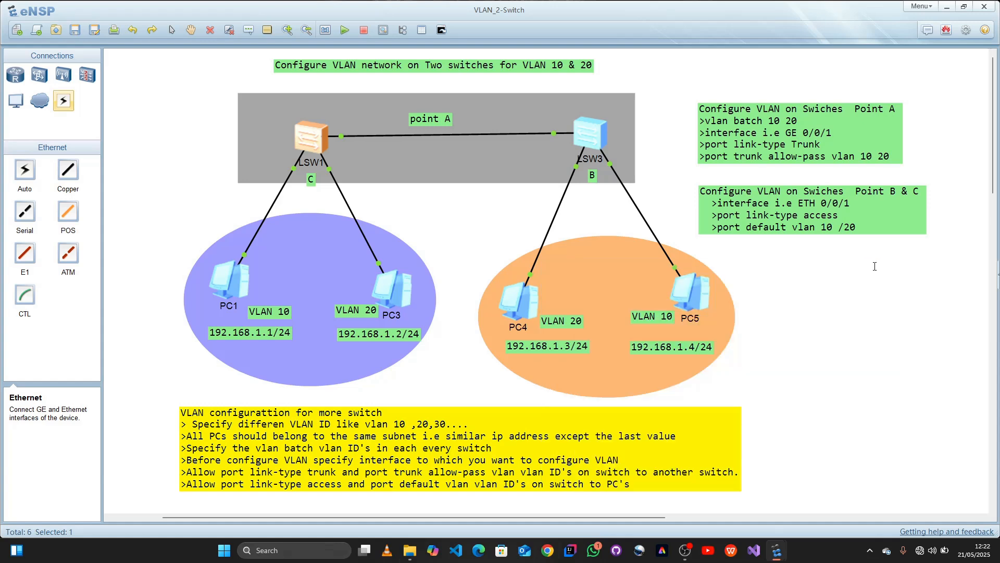
# Step: Open the console of switch LSW3 and enter the system view with sys
pyautogui.doubleClick(592, 136)
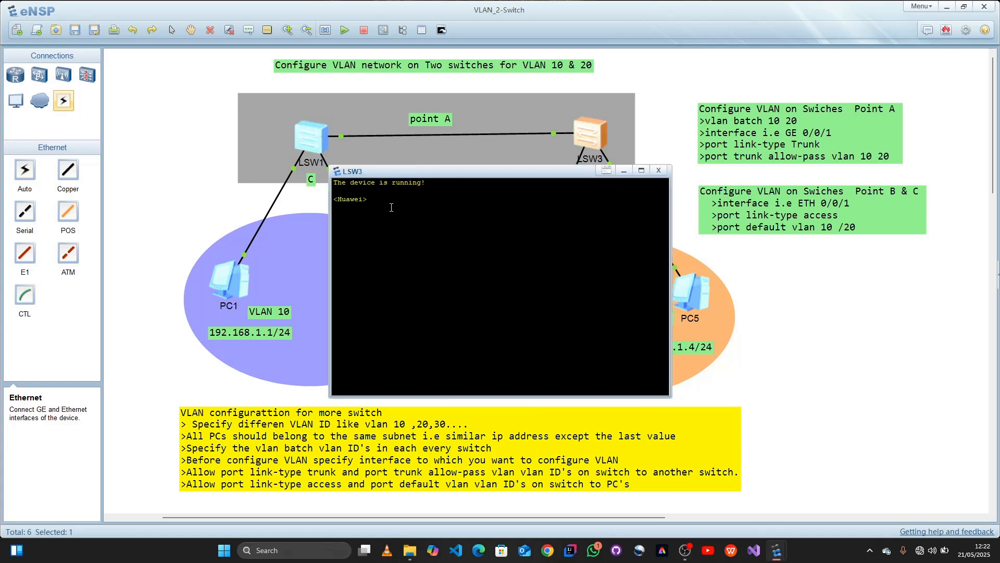
pyautogui.write('sys')
pyautogui.press('Return')
# Step: Rename the LSW3 switch with sysname SWCH 2 and move its console aside to uncover the switch and its links
pyautogui.write('sysname')
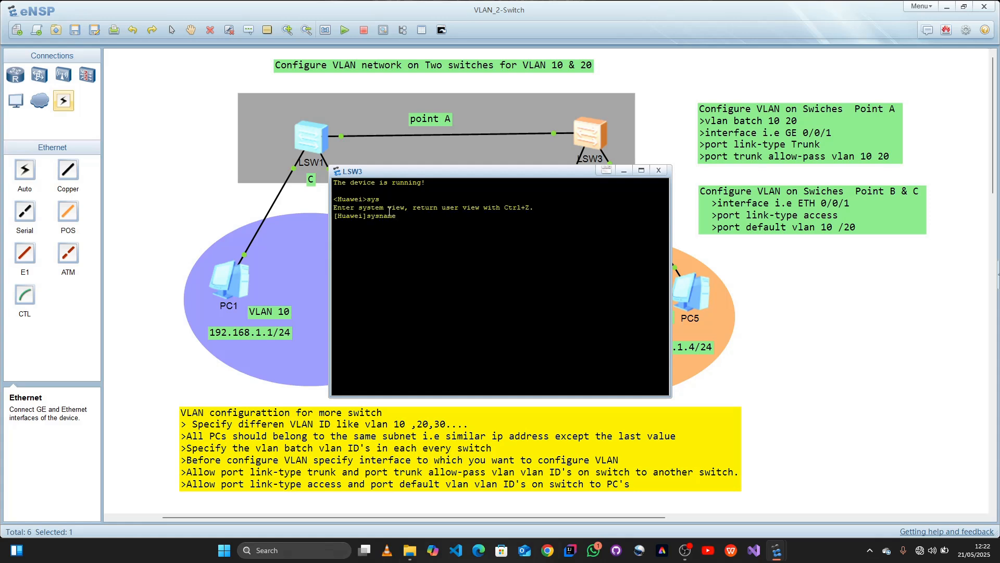
pyautogui.write(' SWCH 2')
pyautogui.press('Return')
pyautogui.moveTo(495, 171); pyautogui.dragTo(300, 166)
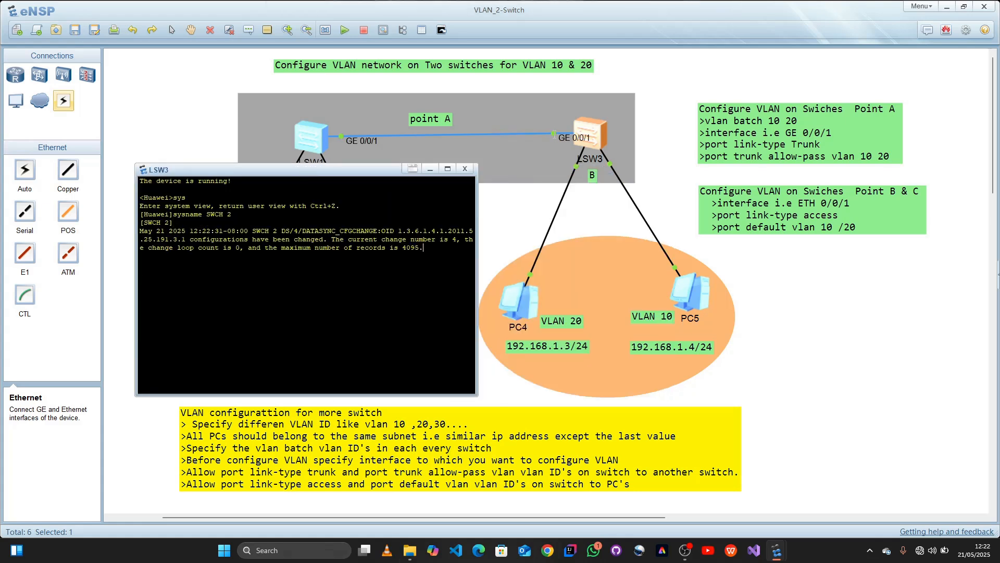
pyautogui.press('Return')
pyautogui.press('Return')
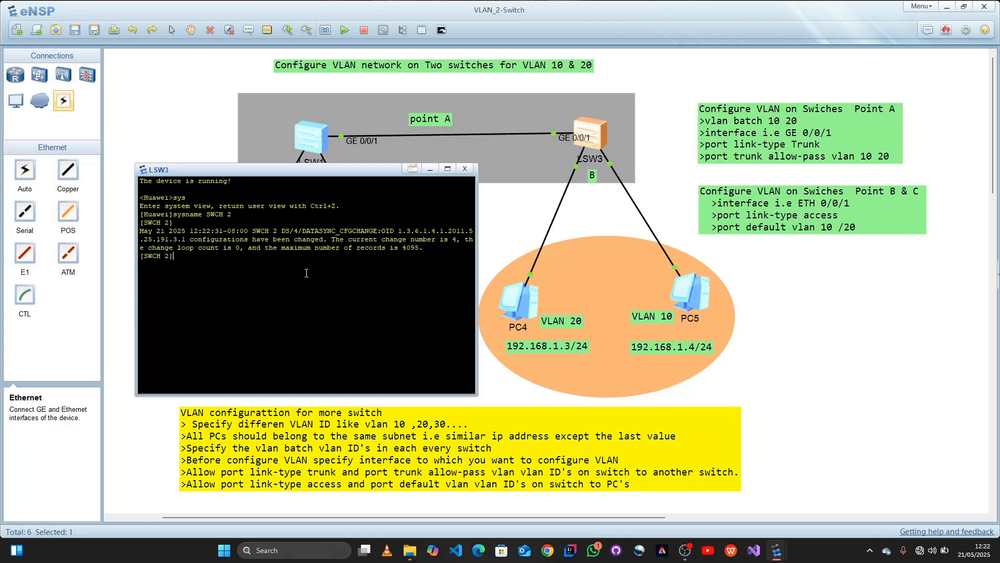
pyautogui.write('INT')
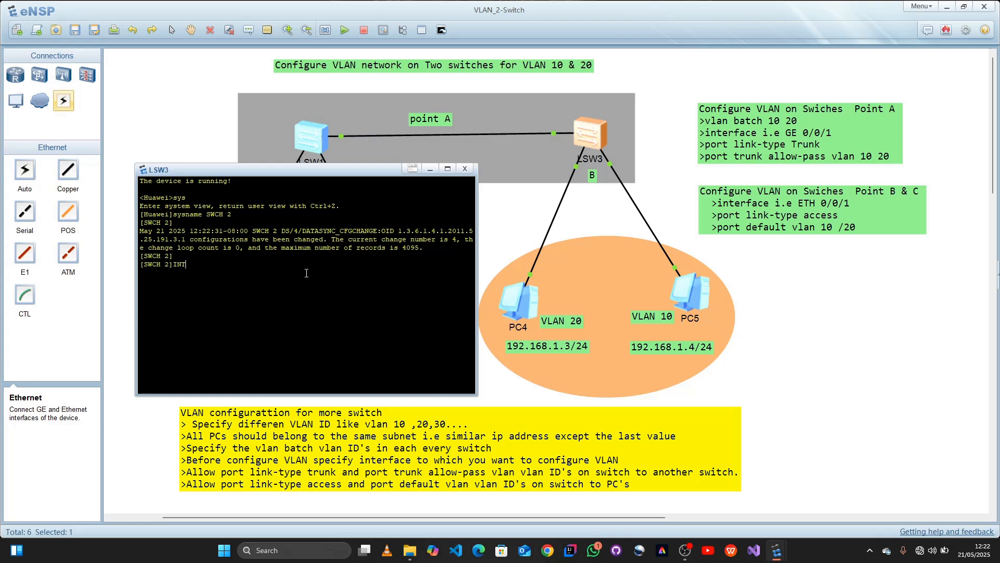
pyautogui.press('BackSpace')
pyautogui.press('BackSpace')
pyautogui.press('BackSpace')
pyautogui.write('int g0/0/1')
pyautogui.press('Return')
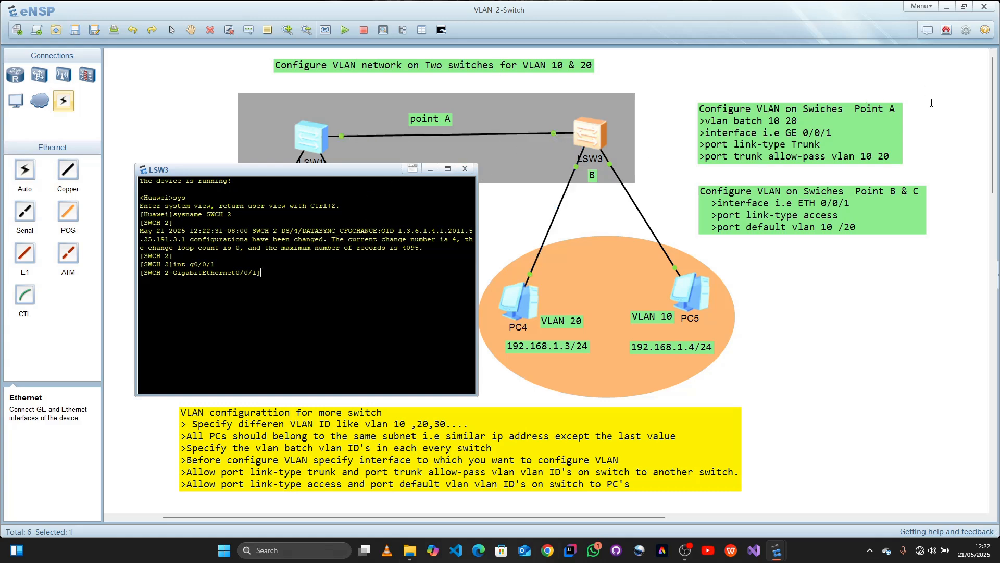
pyautogui.write('port link-type trunk')
pyautogui.press('BackSpace')
pyautogui.press('BackSpace')
pyautogui.press('BackSpace')
pyautogui.press('BackSpace')
pyautogui.press('BackSpace')
pyautogui.press('BackSpace')
pyautogui.press('BackSpace')
pyautogui.press('BackSpace')
pyautogui.press('BackSpace')
pyautogui.press('BackSpace')
pyautogui.press('BackSpace')
pyautogui.press('BackSpace')
pyautogui.press('BackSpace')
pyautogui.press('BackSpace')
pyautogui.press('BackSpace')
pyautogui.press('BackSpace')
pyautogui.press('BackSpace')
pyautogui.press('BackSpace')
pyautogui.press('BackSpace')
pyautogui.press('BackSpace')
pyautogui.write('q')
pyautogui.press('Return')
pyautogui.press('Return')
pyautogui.press('Return')
pyautogui.press('Return')
# Step: Create VLANs 10 and 20 on SWCH 2 with vlan batch 10 20
pyautogui.write('vlan')
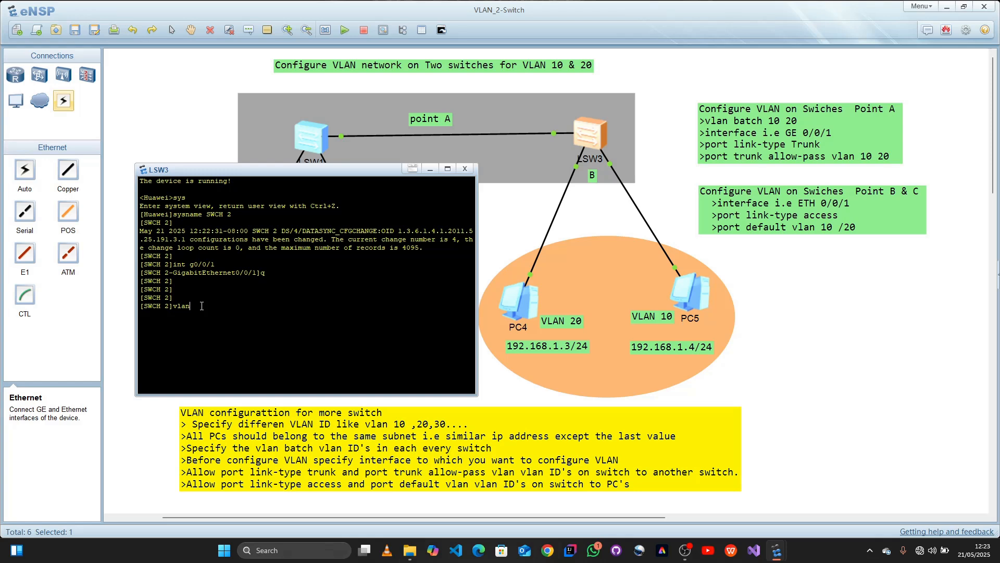
pyautogui.write(' batch 10 20')
pyautogui.press('Return')
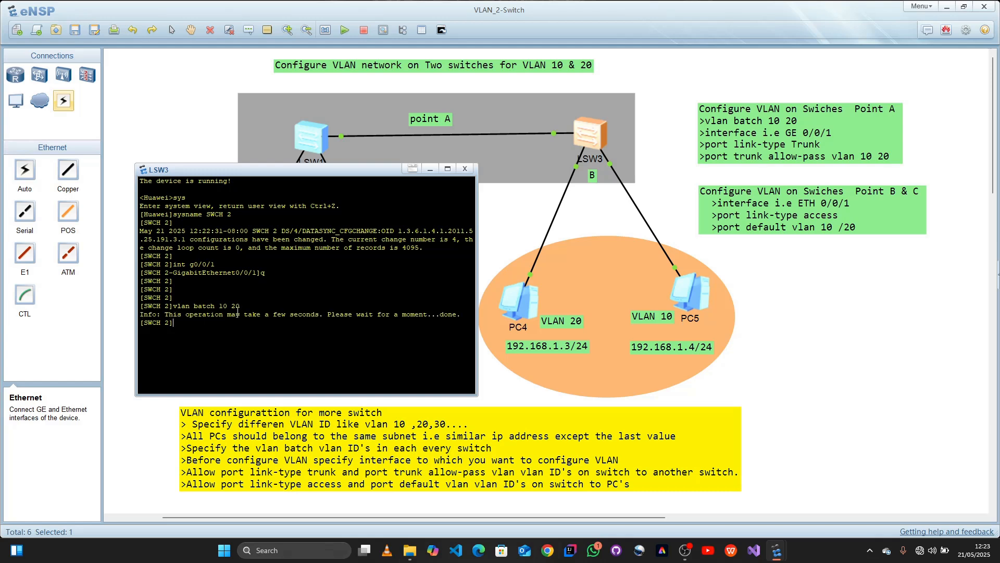
# Step: Enter interface g0/0/1 on SWCH 2, the port linking to LSW1
pyautogui.press('Return')
pyautogui.write('int g0/0/1')
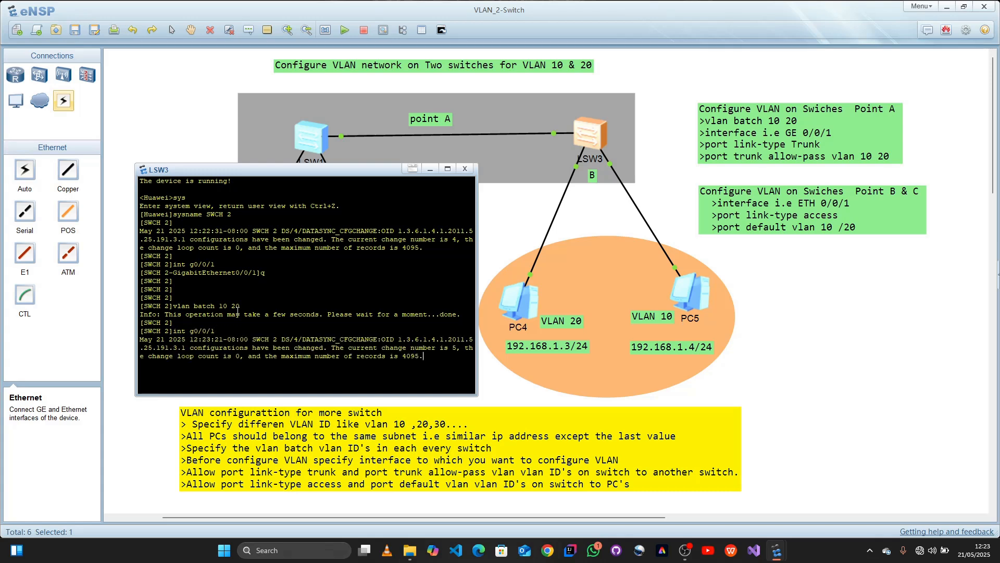
pyautogui.press('Return')
pyautogui.press('Return')
pyautogui.press('Return')
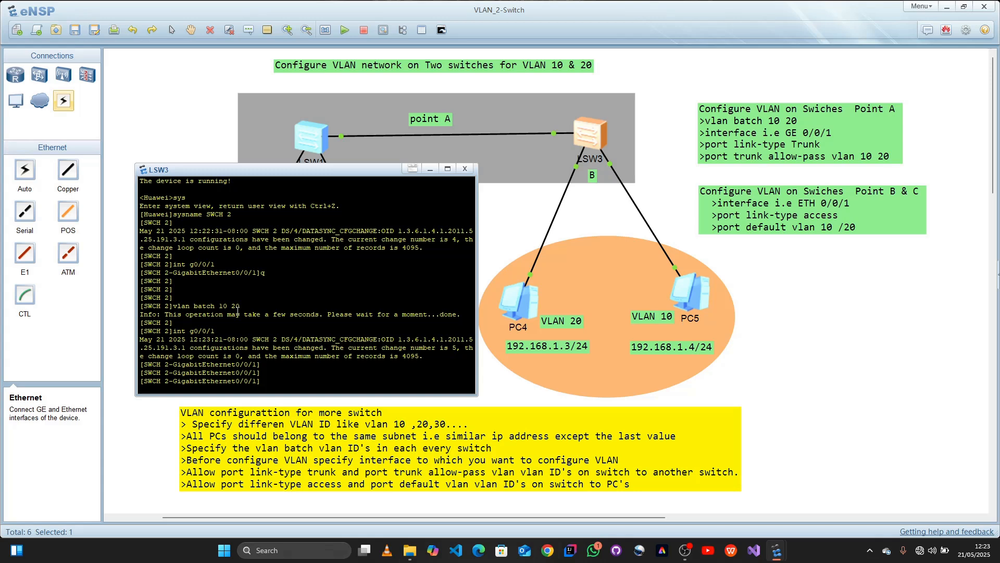
pyautogui.write('sys')
pyautogui.press('Up')
pyautogui.press('Down')
pyautogui.press('Up')
pyautogui.press('Up')
pyautogui.press('BackSpace')
pyautogui.press('BackSpace')
# Step: Set the link type of GigabitEthernet0/0/1 on SWCH 2 to trunk with port link-type trunk
pyautogui.press('BackSpace')
pyautogui.press('BackSpace')
pyautogui.press('BackSpace')
pyautogui.press('BackSpace')
pyautogui.press('BackSpace')
pyautogui.press('BackSpace')
pyautogui.press('BackSpace')
pyautogui.press('BackSpace')
pyautogui.press('BackSpace')
pyautogui.press('BackSpace')
pyautogui.write('port link-type ')
pyautogui.write('ru')
pyautogui.press('BackSpace')
pyautogui.press('BackSpace')
pyautogui.write('trunk')
pyautogui.press('Return')
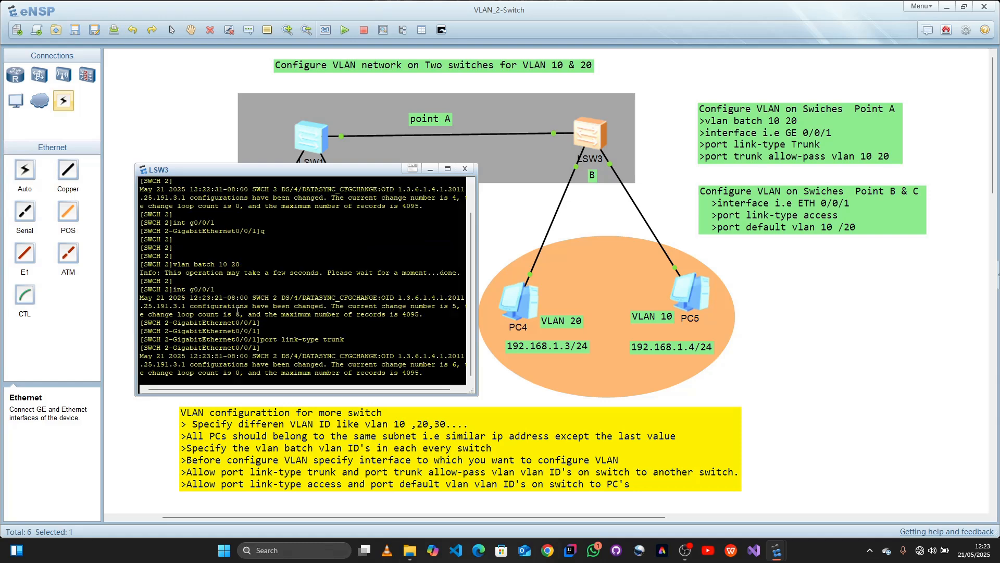
# Step: Allow VLANs 10 and 20 on SWCH 2's GigabitEthernet0/0/1 with port trunk allow-pass vlan 10 20
pyautogui.press('Return')
pyautogui.press('Return')
pyautogui.press('Return')
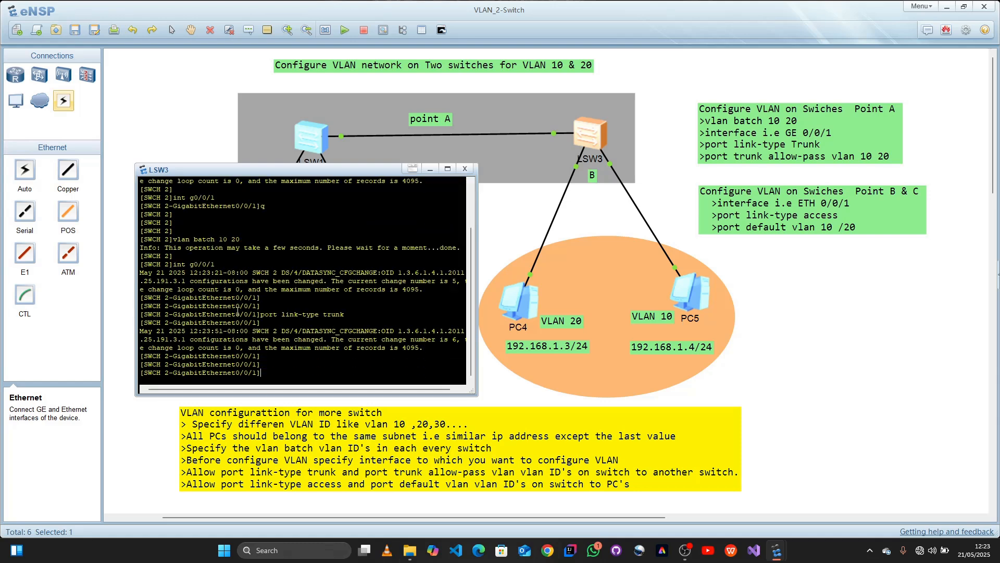
pyautogui.write('pot')
pyautogui.write('rt tru')
pyautogui.write('nk ')
pyautogui.write('all')
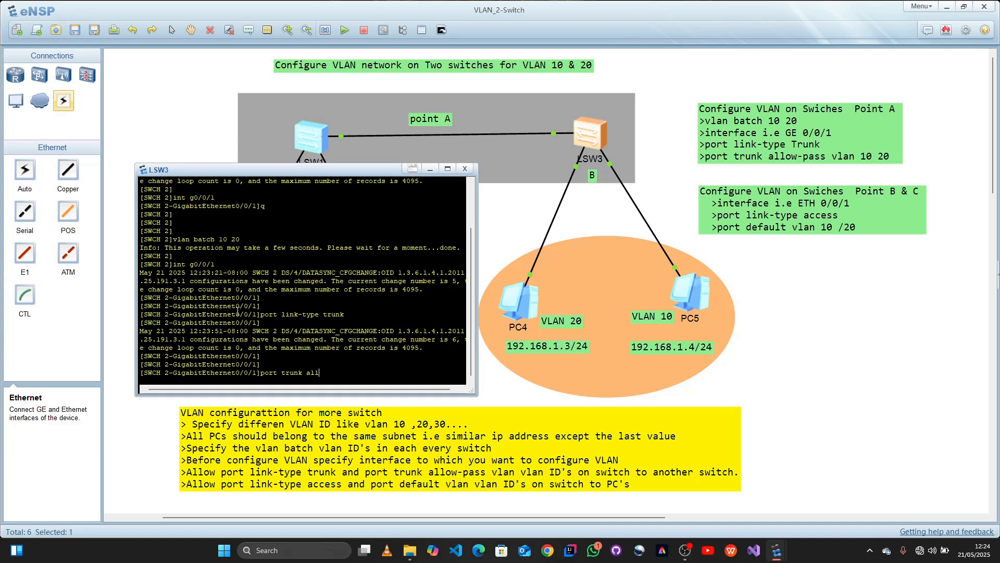
pyautogui.write('ow-pass')
pyautogui.write(' vlanm')
pyautogui.write('102')
pyautogui.write(' 20')
pyautogui.press('Return')
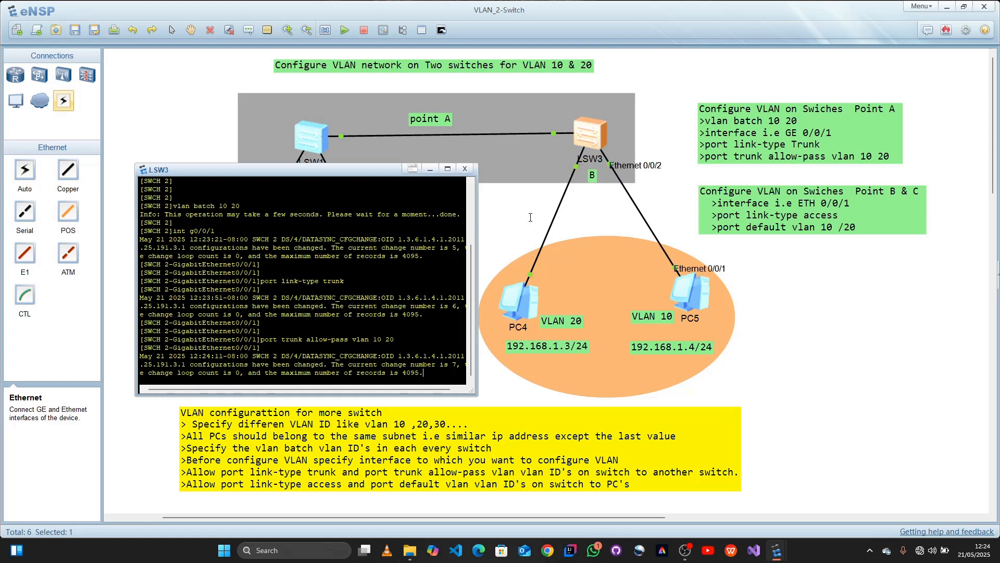
# Step: Quit the GigabitEthernet0/0/1 view on SWCH 2 and enter interface e0/0/1, the port connected to PC4
pyautogui.press('Return')
pyautogui.write('q')
pyautogui.press('Return')
pyautogui.press('Return')
pyautogui.press('Return')
pyautogui.press('Return')
pyautogui.press('Return')
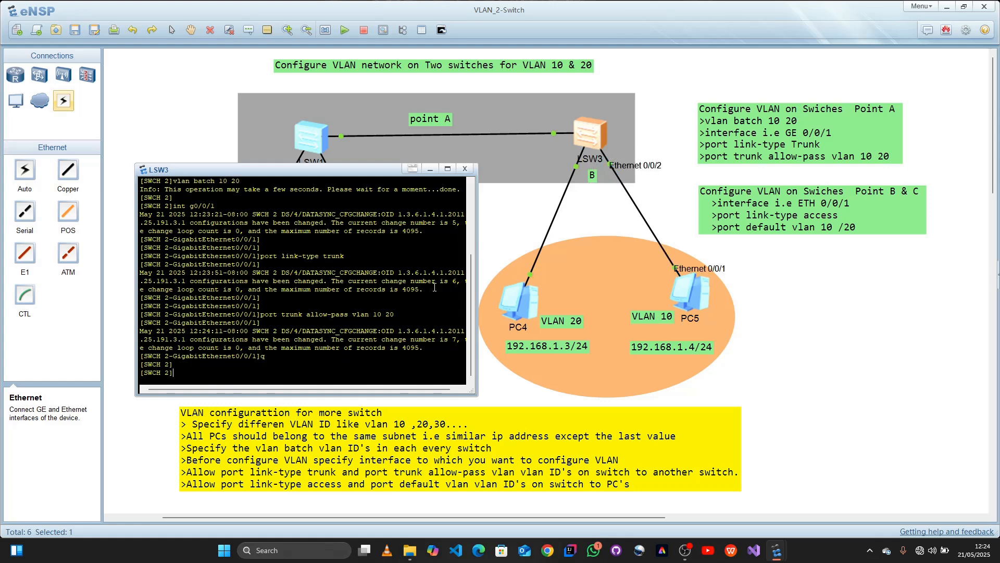
pyautogui.write('int')
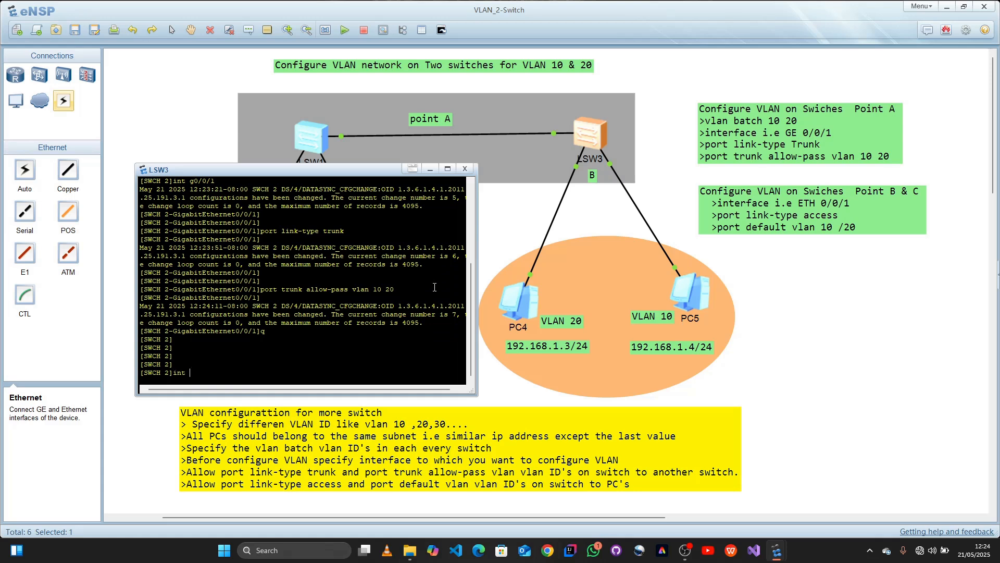
pyautogui.write(' e0/0/1')
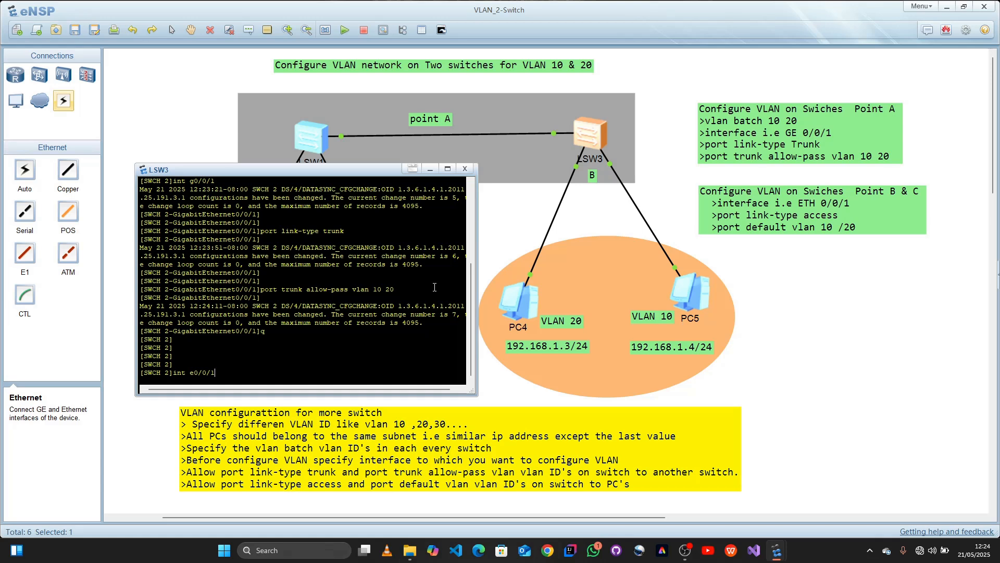
pyautogui.press('Return')
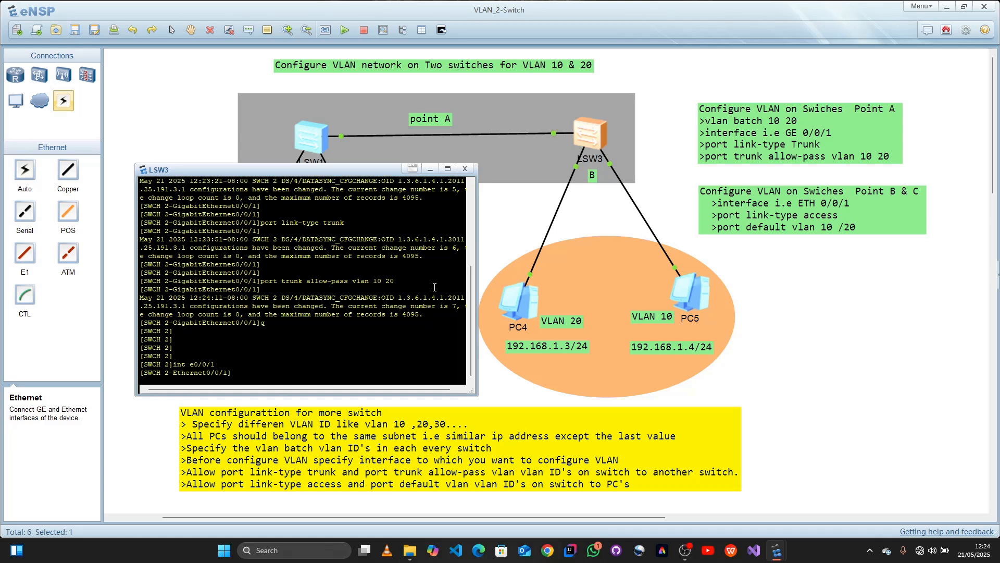
# Step: Set the link type of Ethernet0/0/1 on SWCH 2 to access with port link-type access
pyautogui.write('port link-type access')
pyautogui.press('Return')
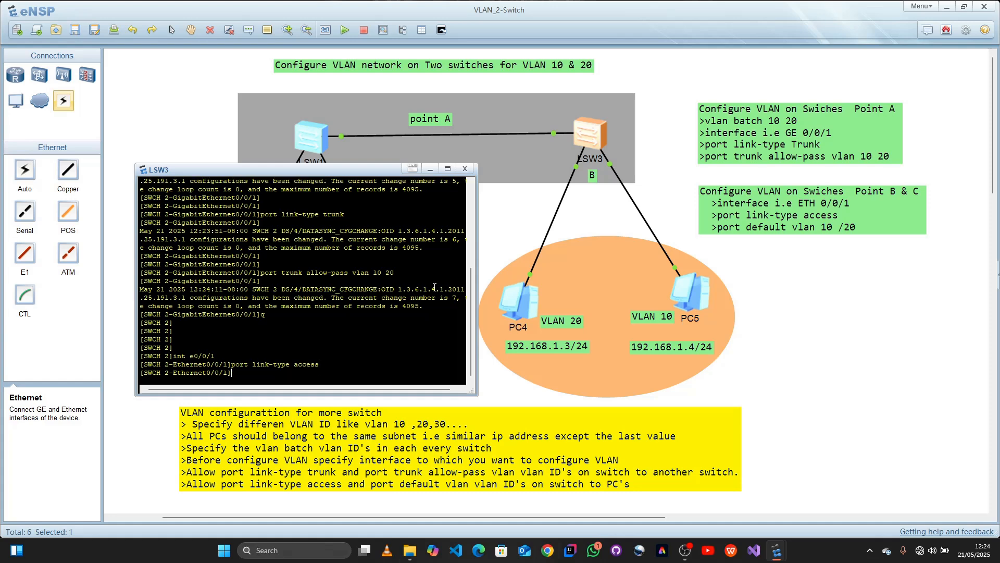
# Step: Assign Ethernet0/0/1 on SWCH 2, the PC4 port, to VLAN 20 with port default vlan 20
pyautogui.moveTo(576, 167)
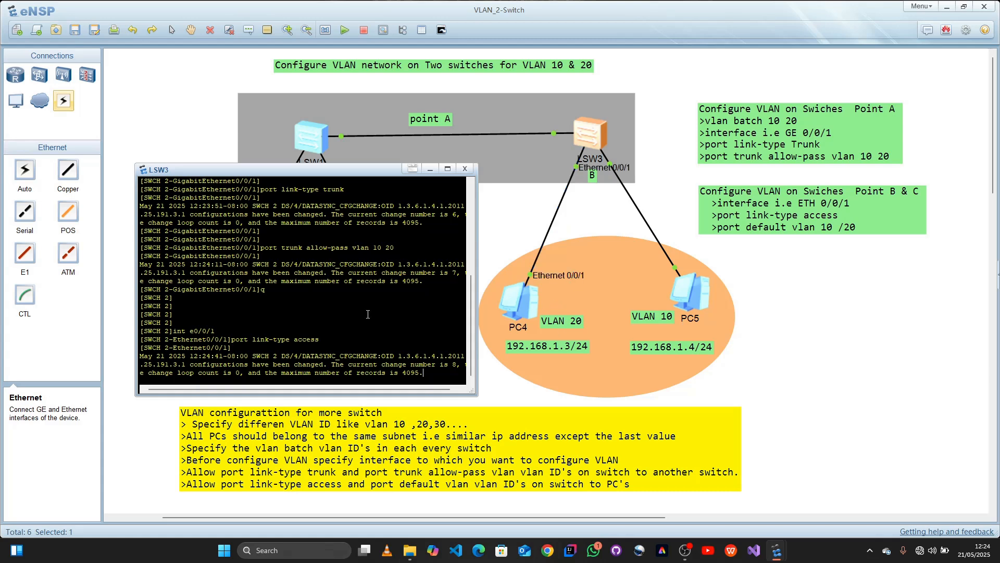
pyautogui.press('Return')
pyautogui.press('Return')
pyautogui.press('Return')
pyautogui.write('port default')
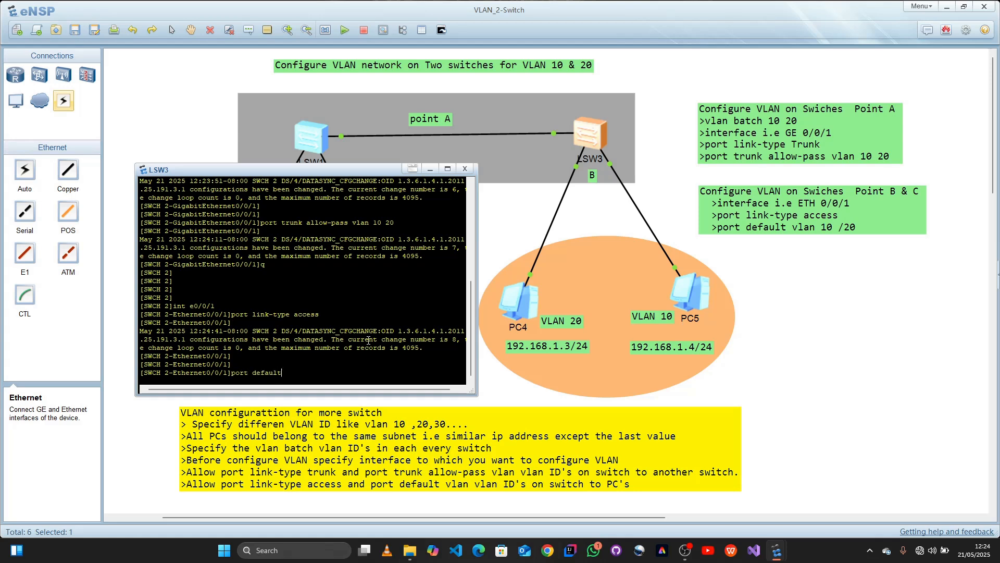
pyautogui.write(' vlan')
pyautogui.write(' 1')
pyautogui.write('20')
pyautogui.press('Return')
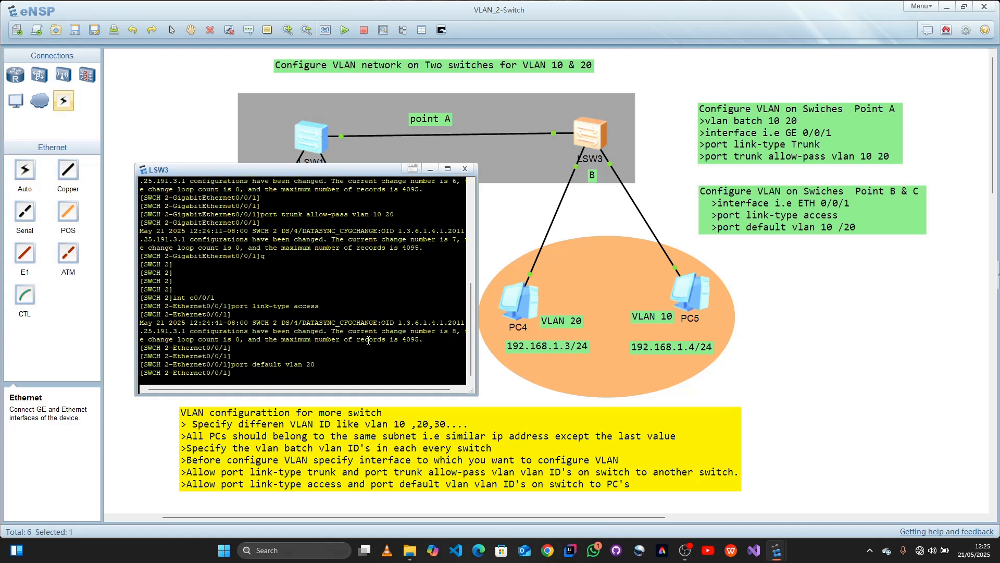
# Step: Quit the Ethernet0/0/1 view on SWCH 2 and enter interface e0/0/2, the port connected to PC5
pyautogui.moveTo(611, 165)
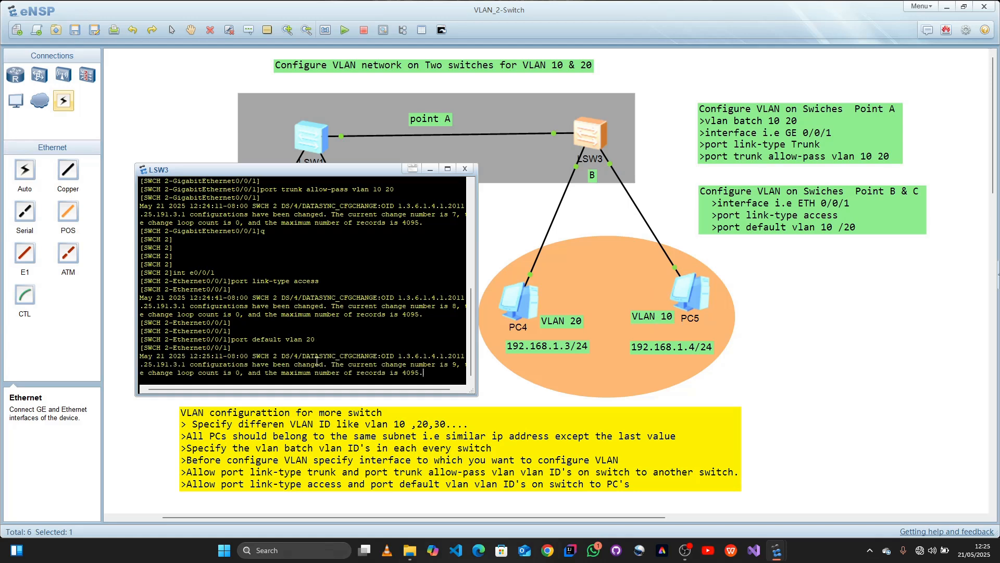
pyautogui.press('Return')
pyautogui.press('Return')
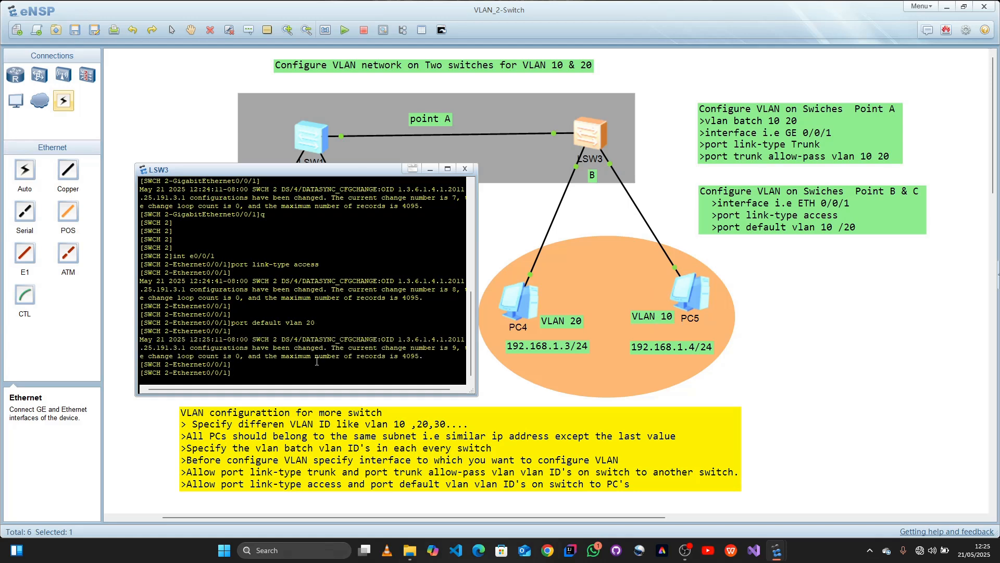
pyautogui.write('q')
pyautogui.press('Return')
pyautogui.press('Return')
pyautogui.press('Return')
pyautogui.write('int e0/0/12')
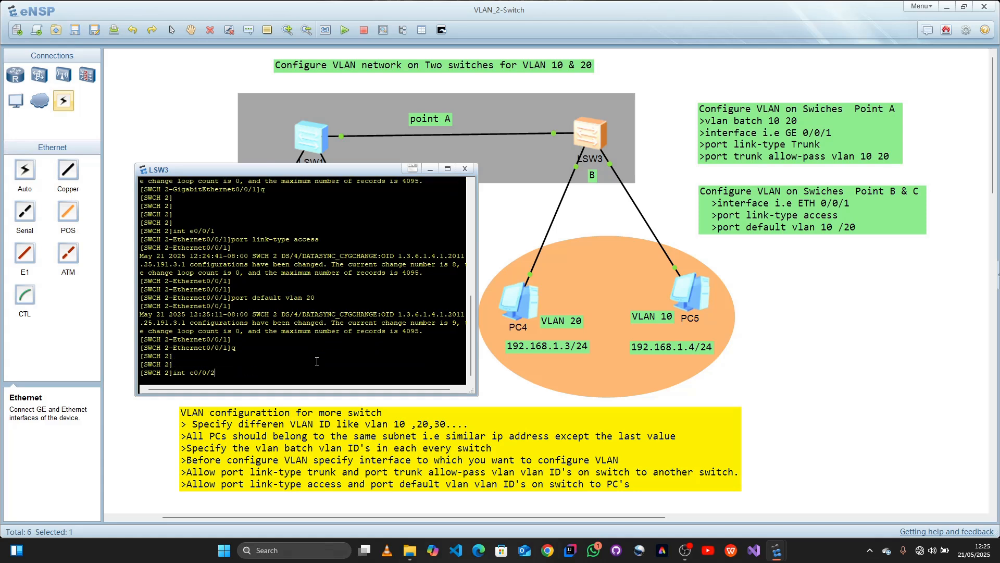
pyautogui.press('Return')
# Step: Set the link type of Ethernet0/0/2 on SWCH 2 to access with port link-type access
pyautogui.press('Up')
pyautogui.press('Up')
pyautogui.press('Up')
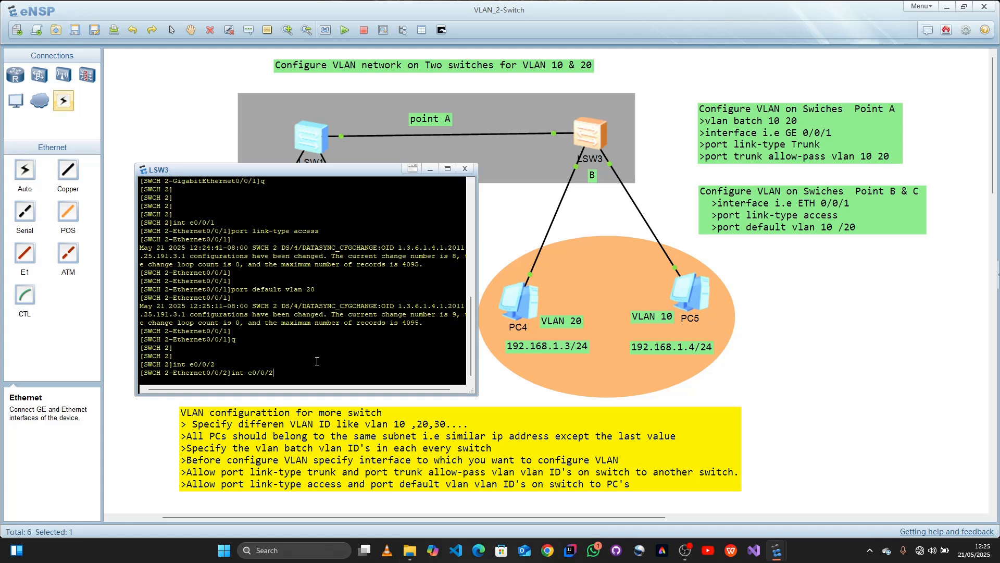
pyautogui.press('Up')
pyautogui.press('Return')
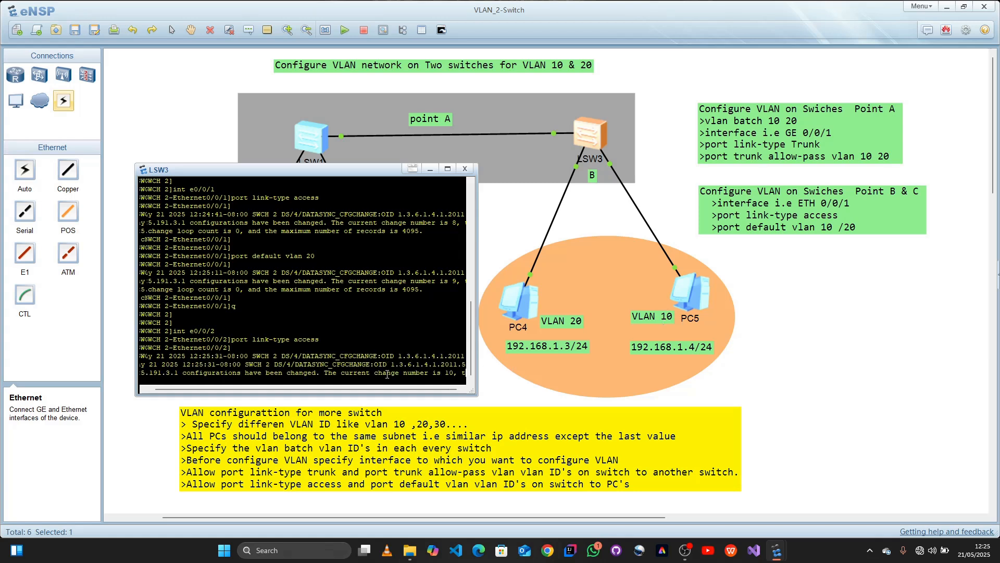
# Step: Assign Ethernet0/0/2 on SWCH 2, the PC5 port, to VLAN 10 with port default vlan 10 and close the switch console
pyautogui.press('Return')
pyautogui.press('Return')
pyautogui.press('Return')
pyautogui.press('Up')
pyautogui.press('Up')
pyautogui.press('Up')
pyautogui.press('Up')
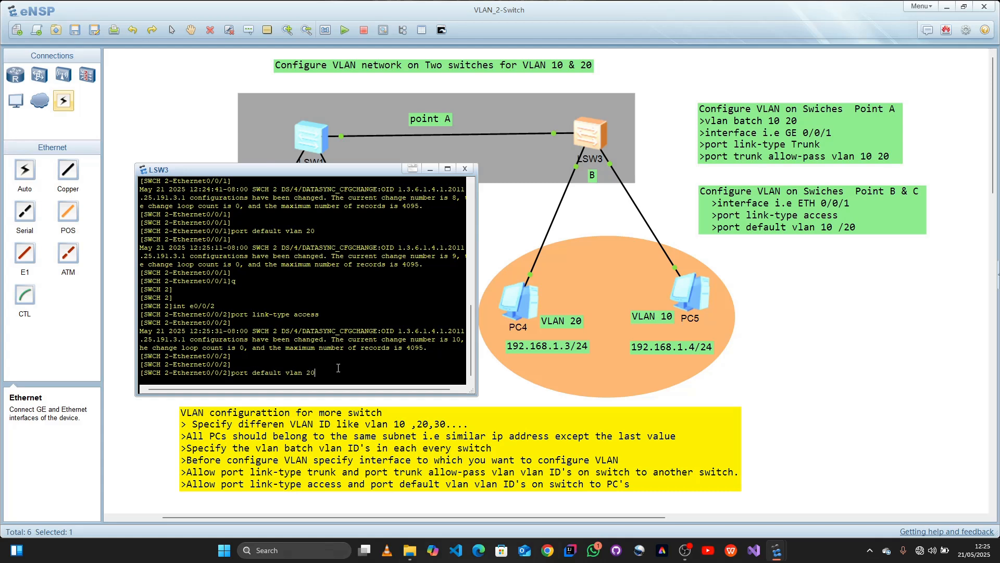
pyautogui.press('BackSpace')
pyautogui.press('BackSpace')
pyautogui.write('10')
pyautogui.press('Return')
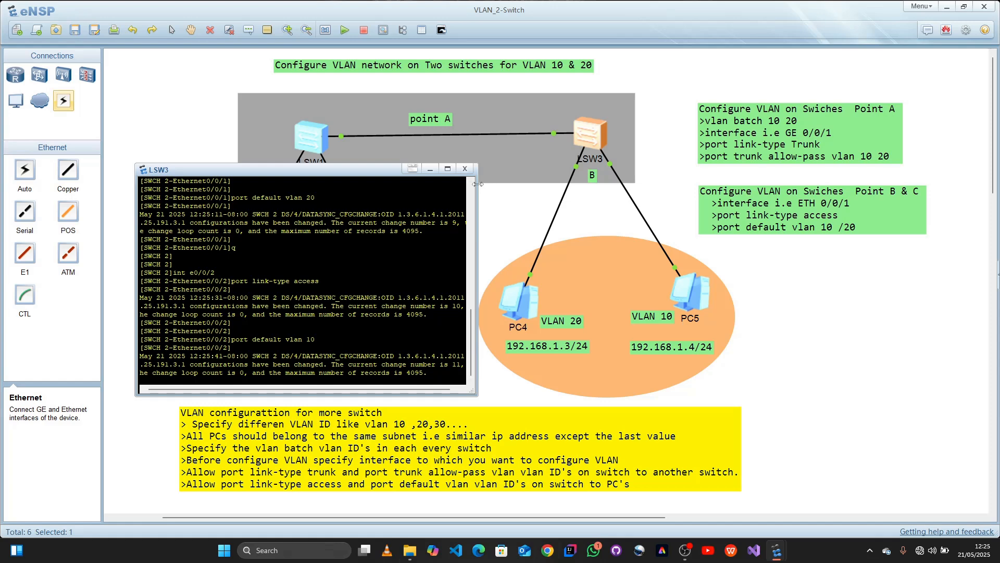
pyautogui.click(465, 169)
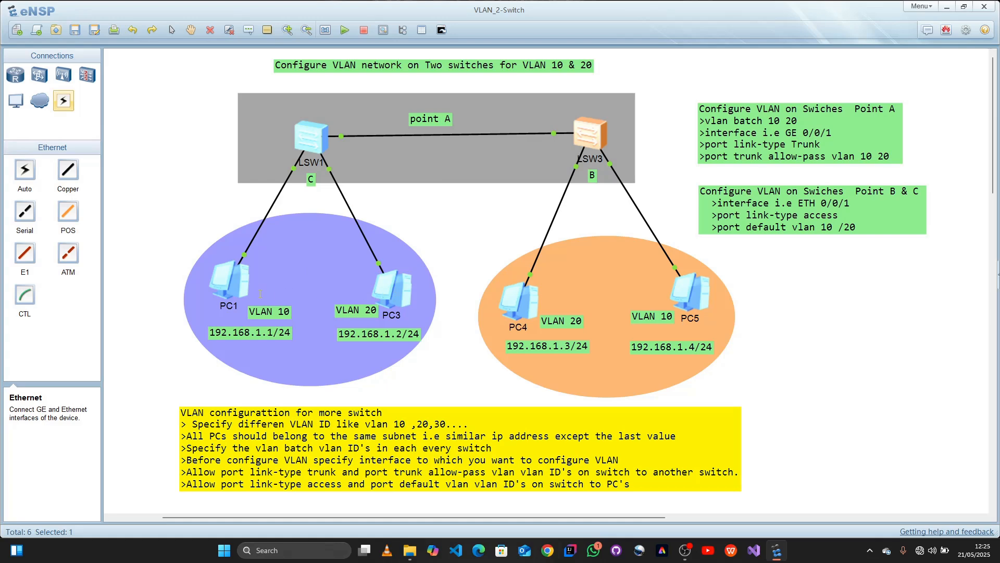
# Step: Open PC3's command line and test the connection to PC4 in VLAN 20 by running ping 192.168.1.3 twice
pyautogui.doubleClick(393, 298)
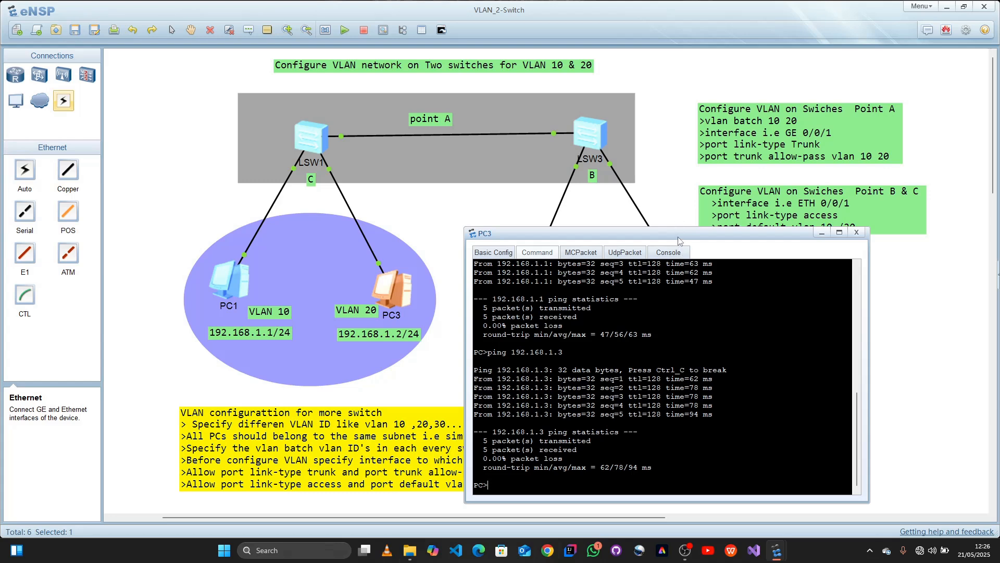
pyautogui.doubleClick(680, 234)
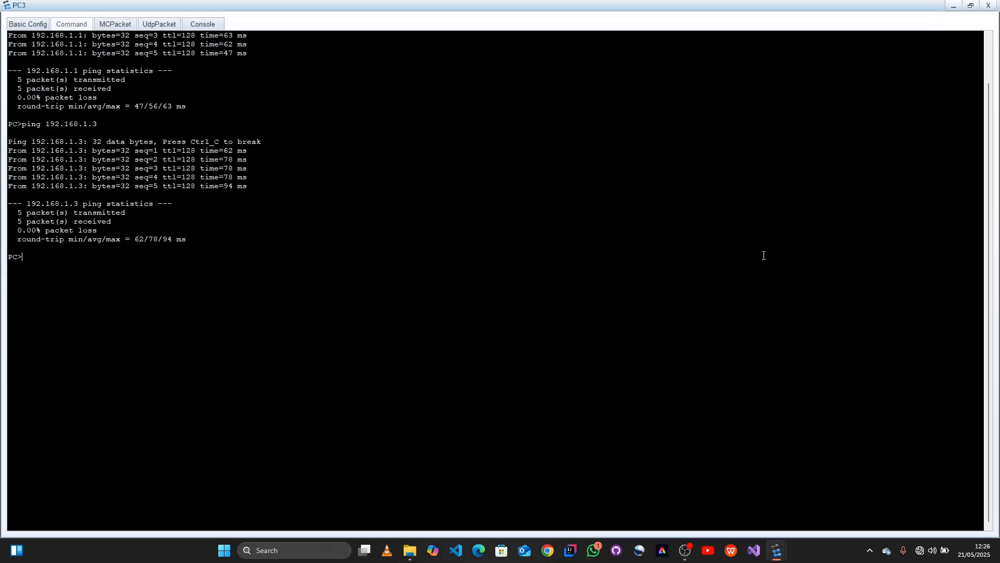
pyautogui.click(970, 6)
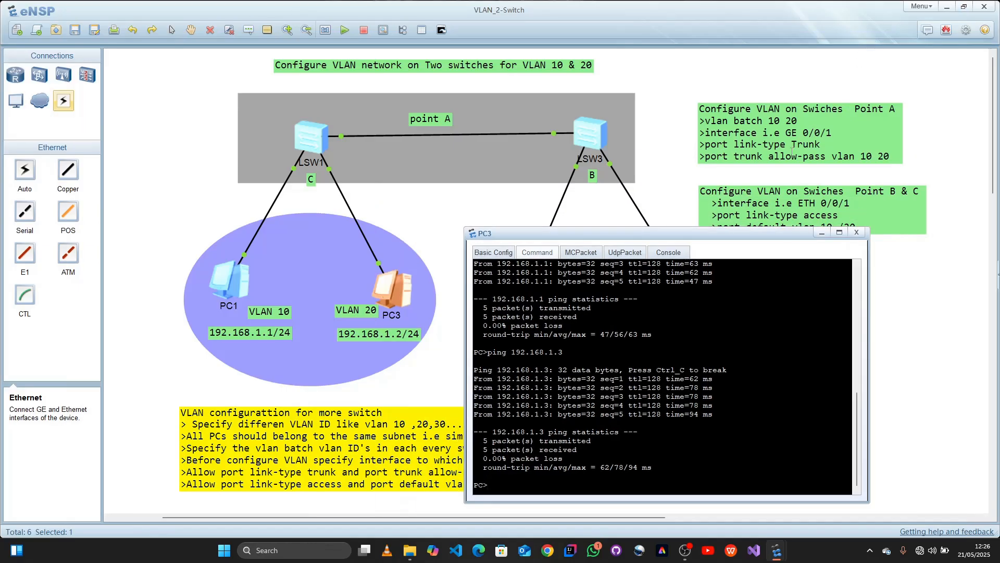
pyautogui.moveTo(701, 234); pyautogui.dragTo(819, 258)
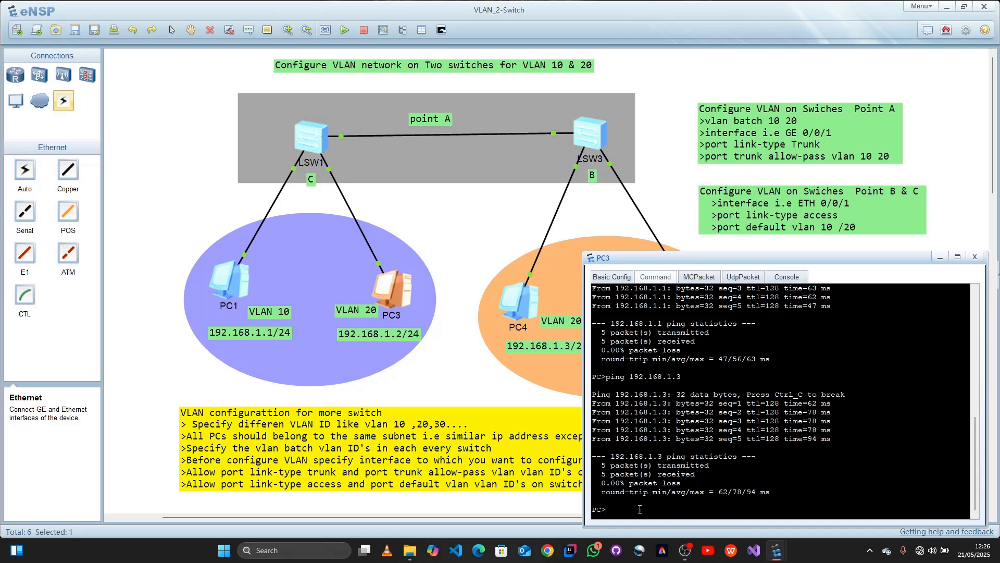
pyautogui.press('Up')
pyautogui.press('Return')
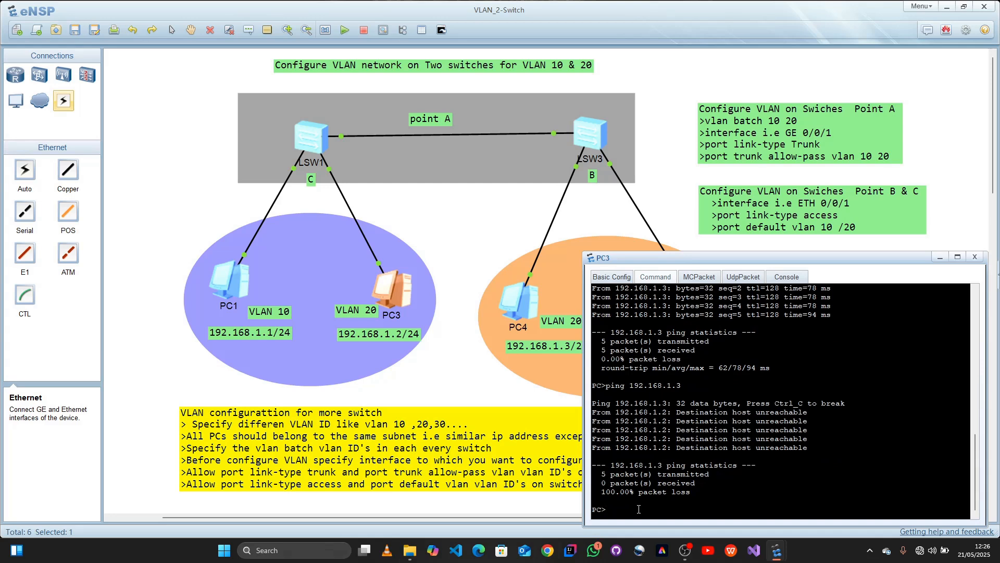
pyautogui.press('Up')
pyautogui.press('Return')
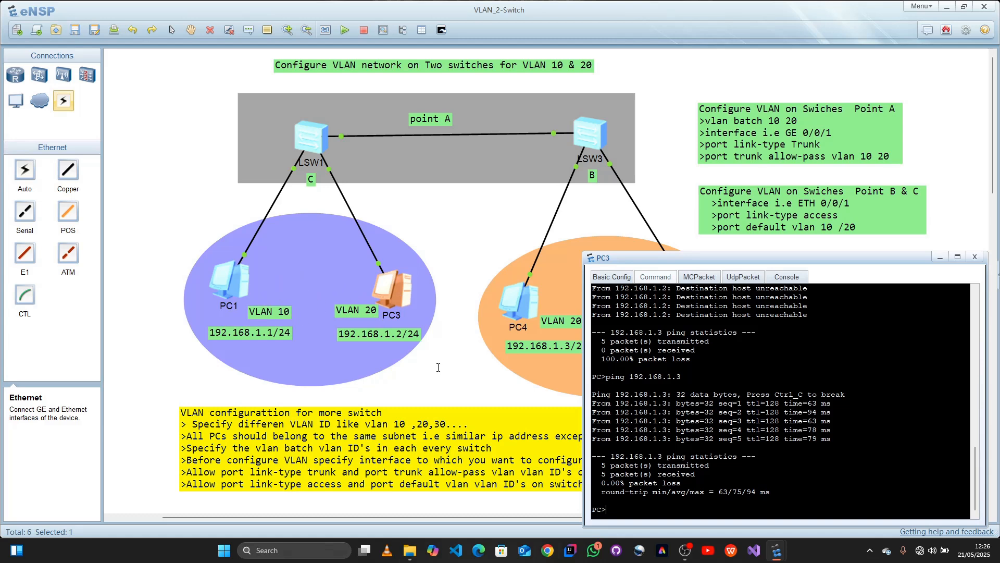
# Step: Test the connection from PC3 to PC1 by running ping 192.168.1.1 three times, and close the PC3 window
pyautogui.press('Up')
pyautogui.press('BackSpace')
pyautogui.write('192.168.1.1')
pyautogui.press('Return')
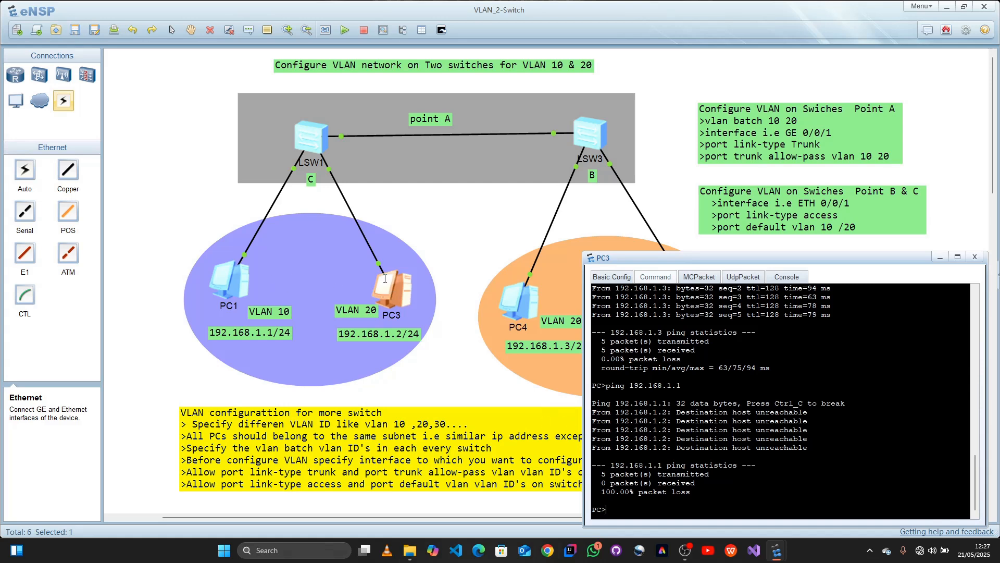
pyautogui.press('Up')
pyautogui.press('Return')
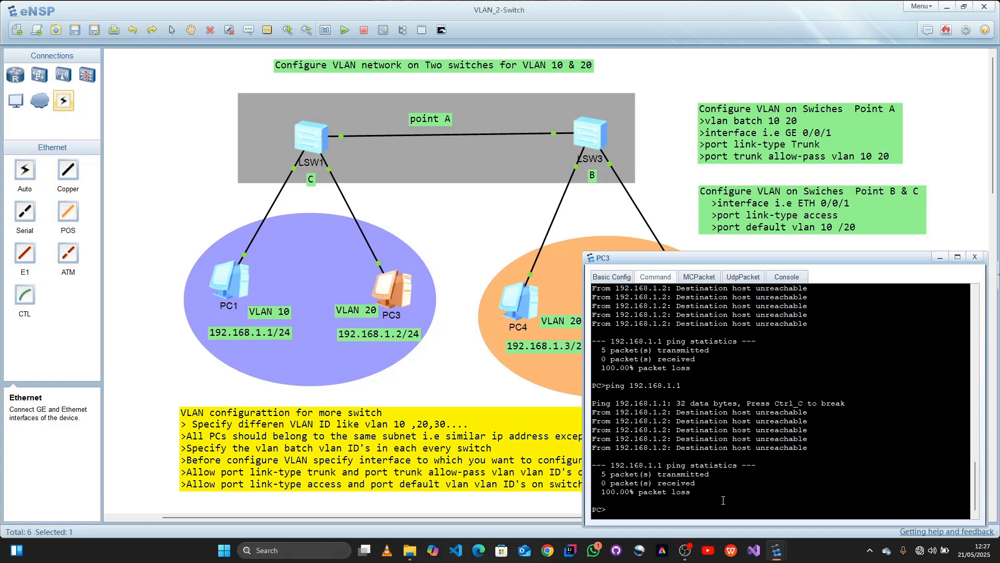
pyautogui.press('Up')
pyautogui.press('Return')
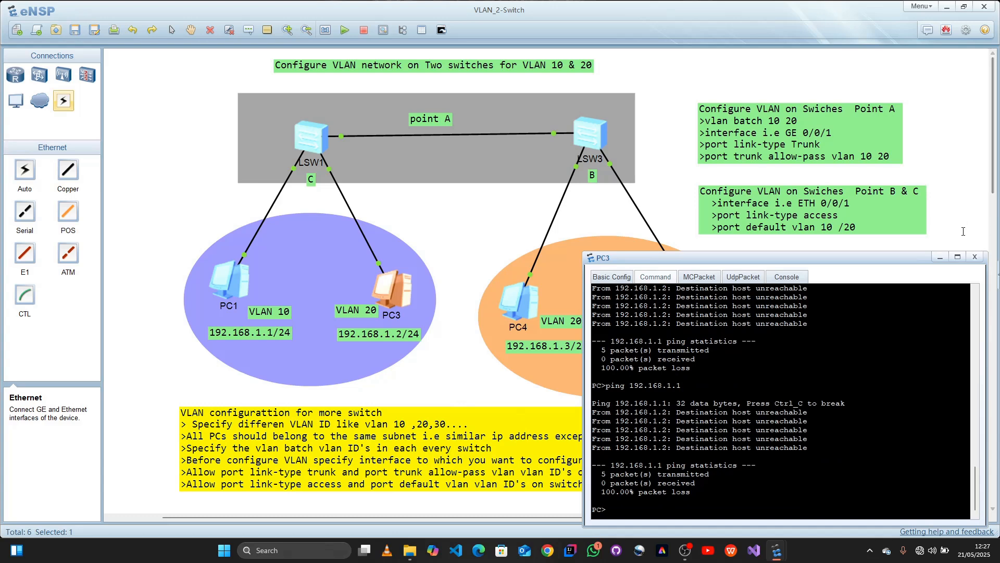
pyautogui.click(975, 257)
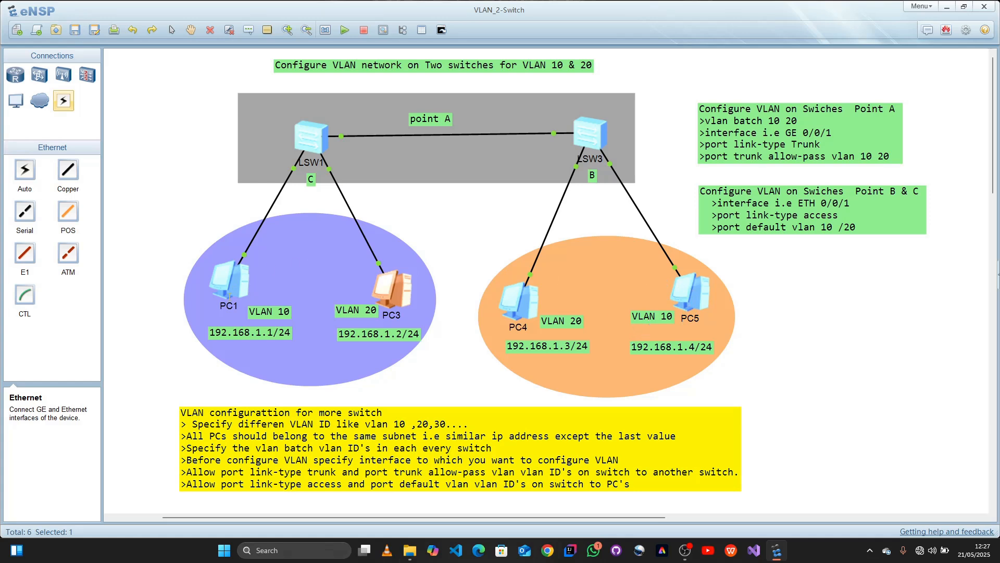
# Step: Open PC1's command line and test the connection to PC5 in VLAN 10 with ping 192.168.1.4
pyautogui.doubleClick(223, 288)
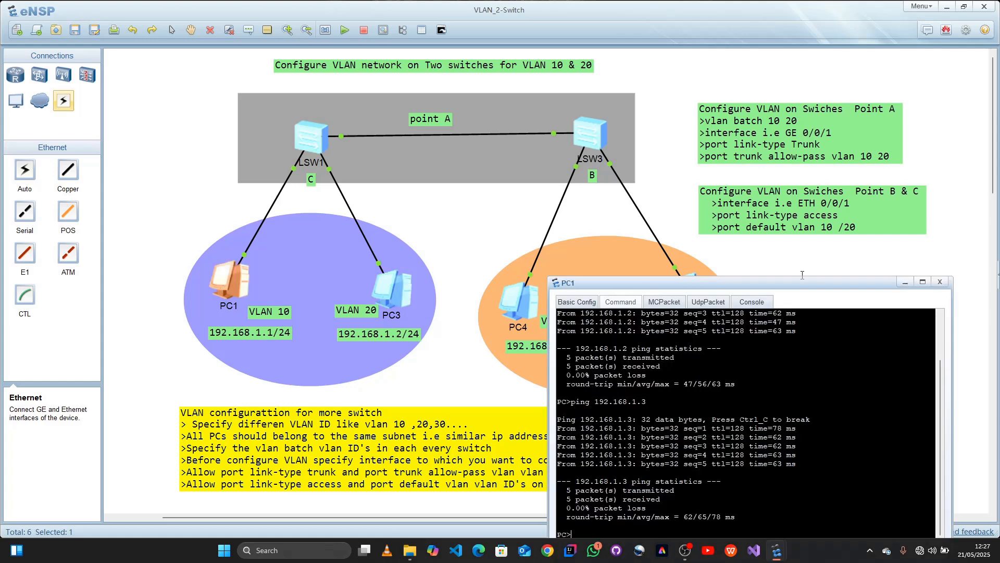
pyautogui.moveTo(803, 285); pyautogui.dragTo(321, 243)
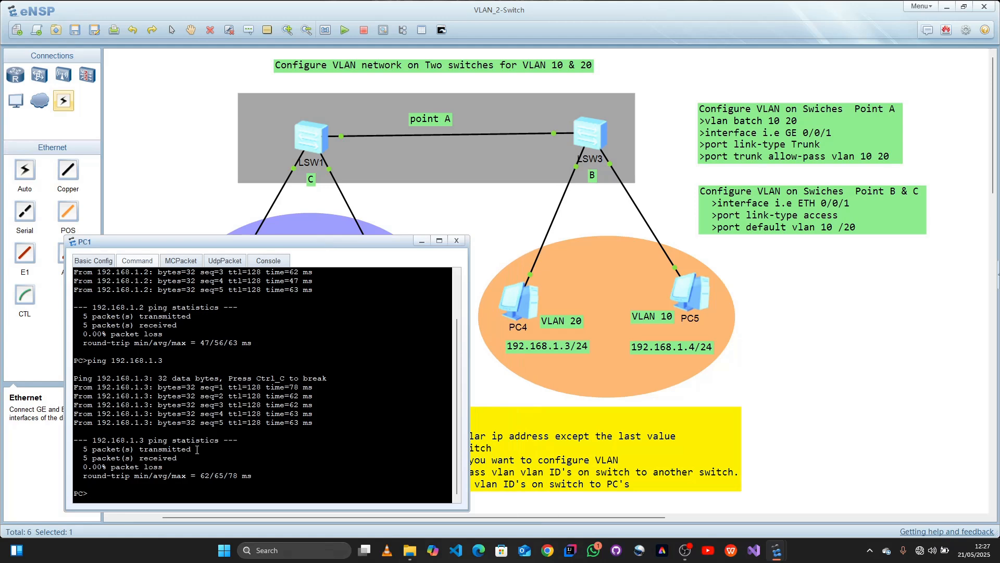
pyautogui.press('Up')
pyautogui.press('BackSpace')
pyautogui.write('4')
pyautogui.press('Return')
# Step: Test the connection from PC1 to PC4 by running ping 192.168.1.3 twice, and close the PC1 window
pyautogui.press('Up')
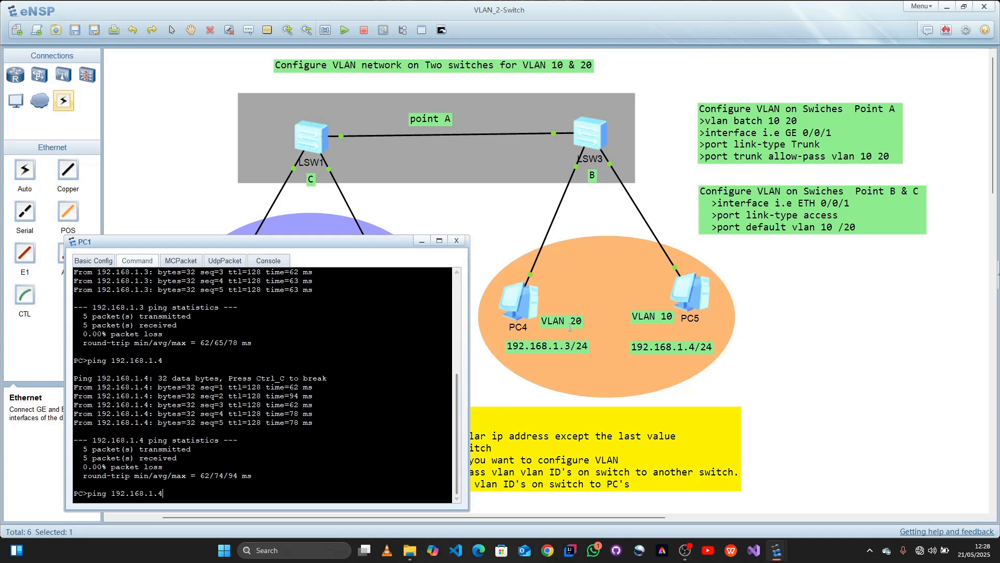
pyautogui.press('BackSpace')
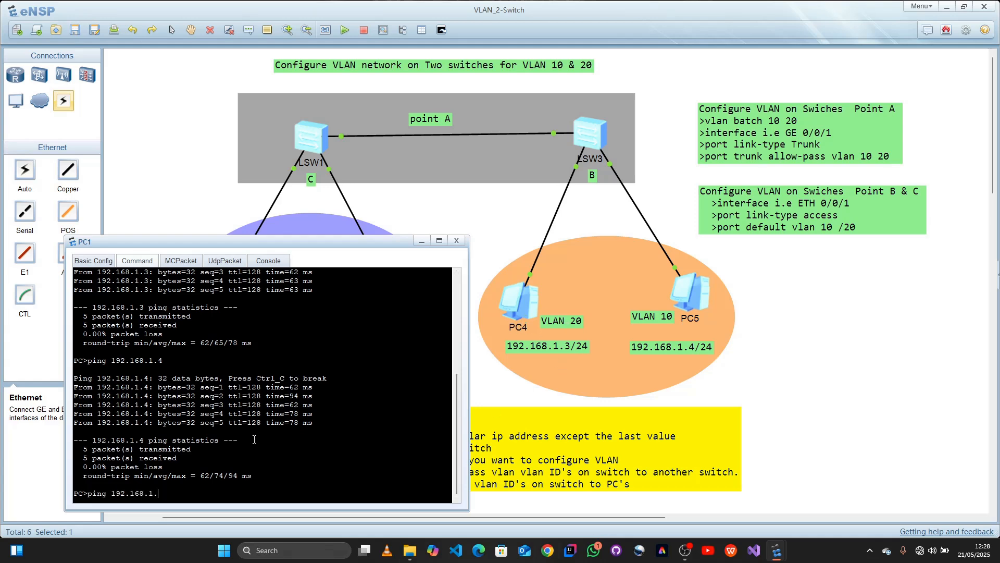
pyautogui.write('3')
pyautogui.press('Return')
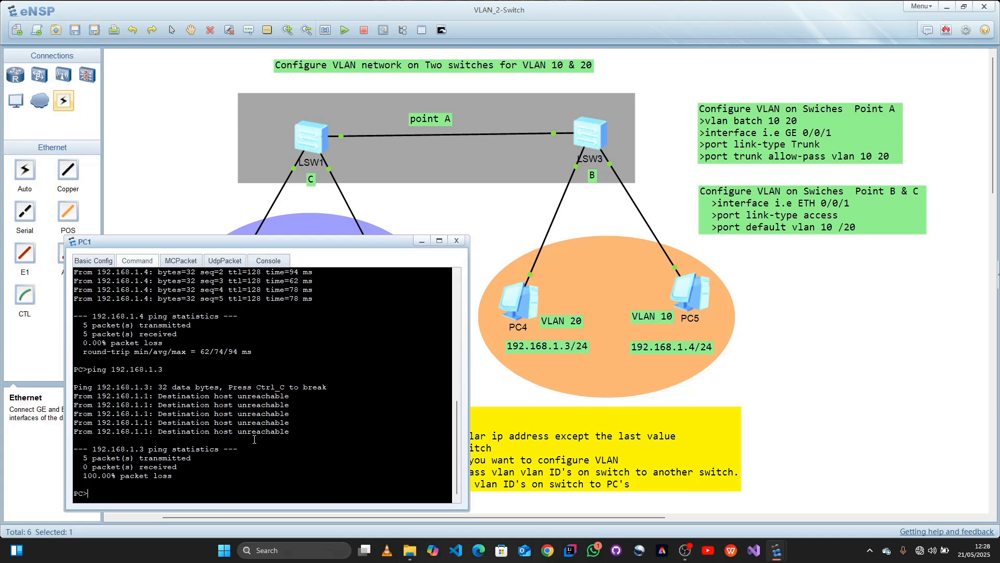
pyautogui.press('Up')
pyautogui.press('Return')
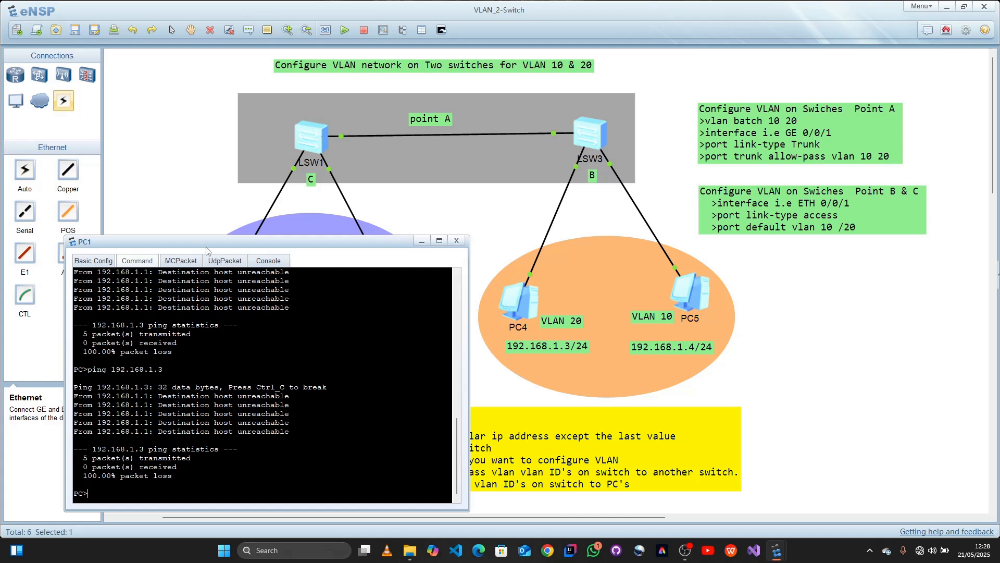
pyautogui.moveTo(190, 215); pyautogui.dragTo(188, 210)
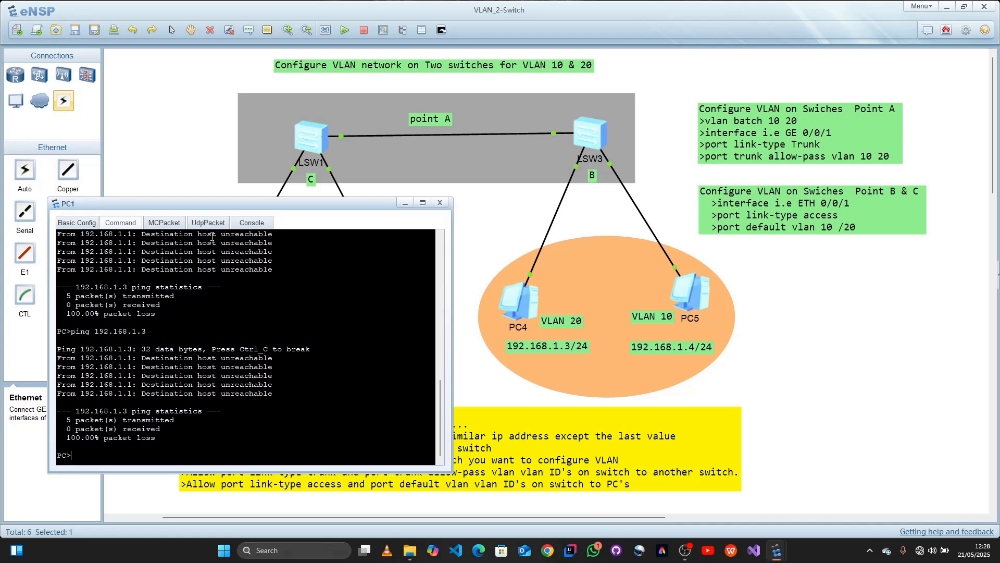
pyautogui.moveTo(204, 206); pyautogui.dragTo(189, 170)
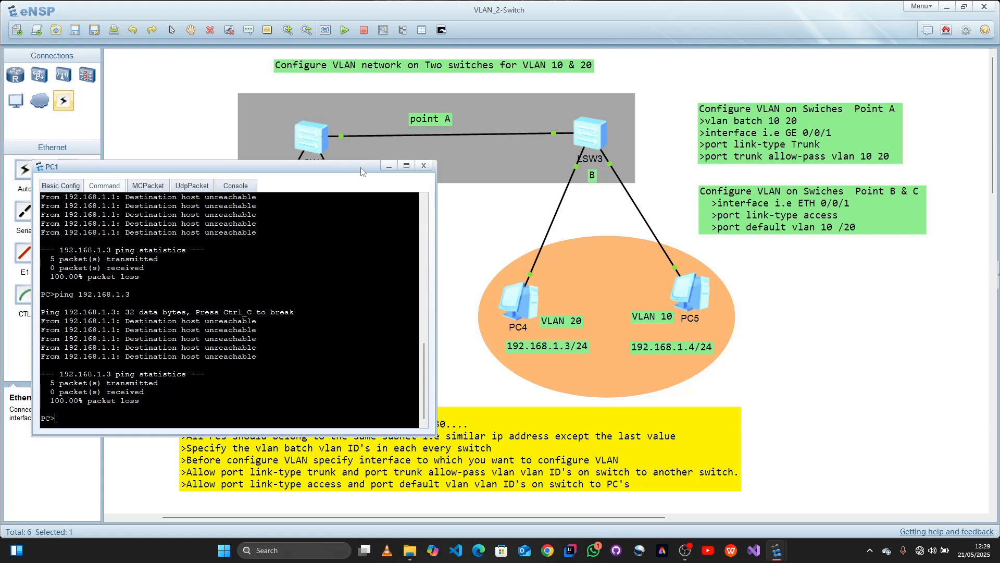
pyautogui.click(423, 167)
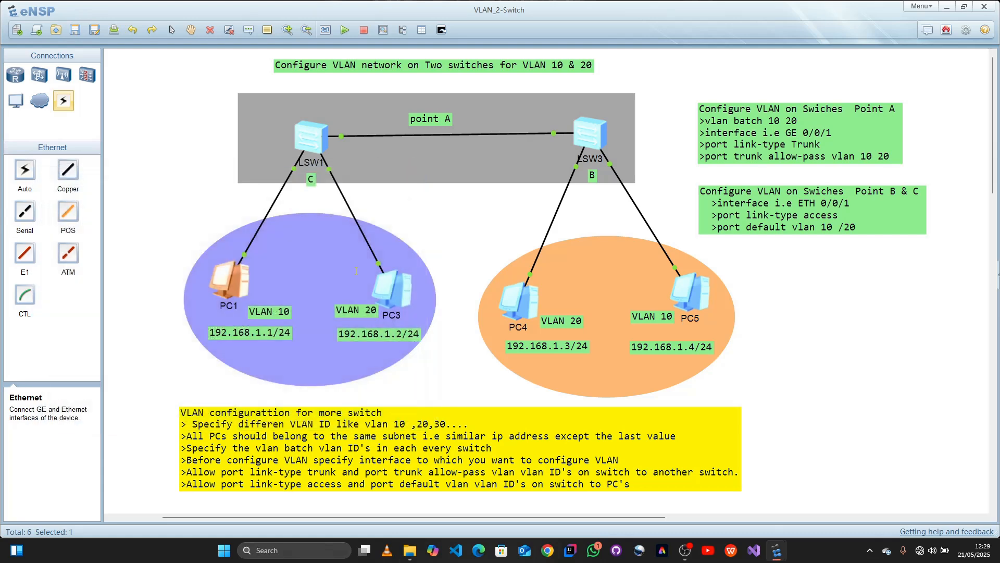